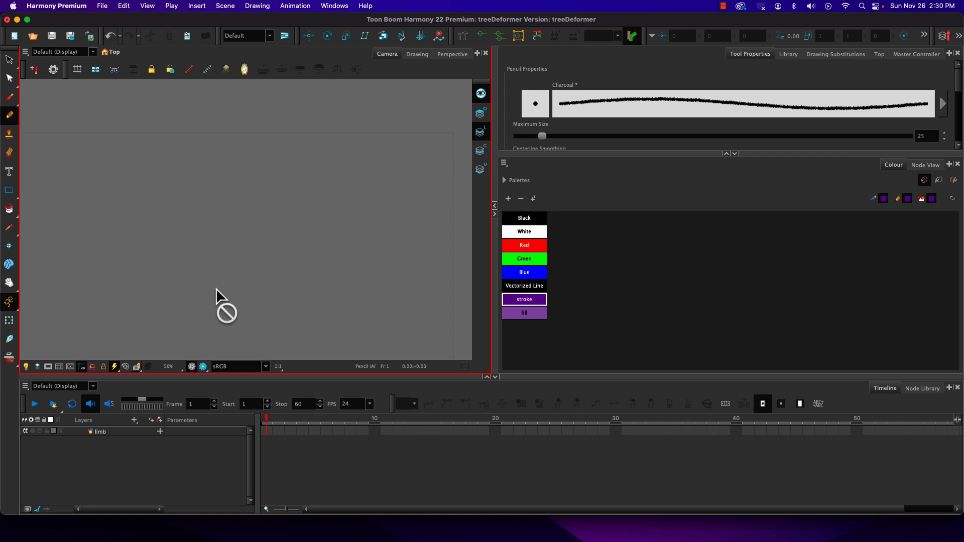
# Select frame 1 of the limb layer for drawing.
pyautogui.click(266, 431)
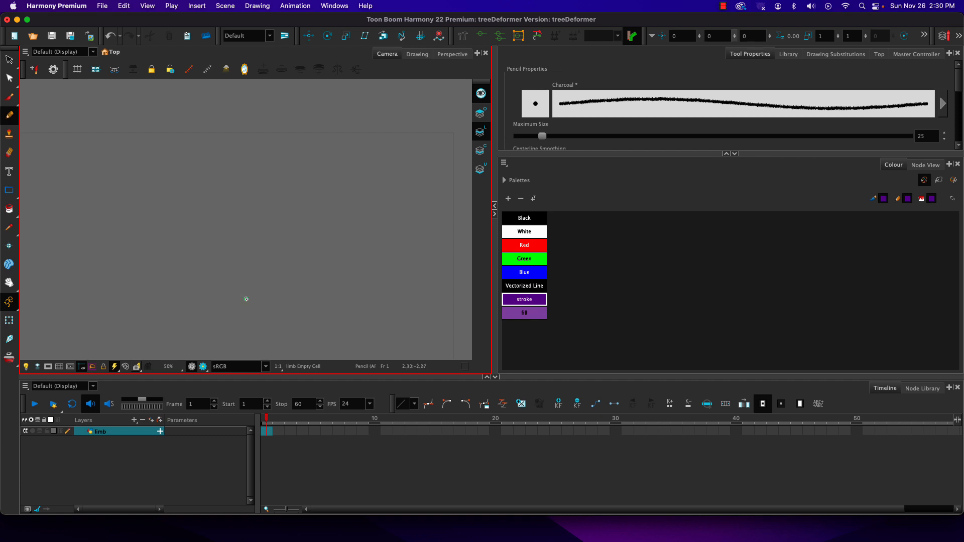
pyautogui.moveTo(243, 300)
pyautogui.mouseDown()
pyautogui.moveTo(247, 273)
pyautogui.moveTo(221, 242)
pyautogui.moveTo(258, 133)
pyautogui.moveTo(275, 161)
pyautogui.moveTo(266, 206)
pyautogui.moveTo(244, 240)
pyautogui.moveTo(265, 255)
pyautogui.moveTo(266, 326)
pyautogui.moveTo(248, 321)
pyautogui.moveTo(245, 297)
pyautogui.mouseUp()
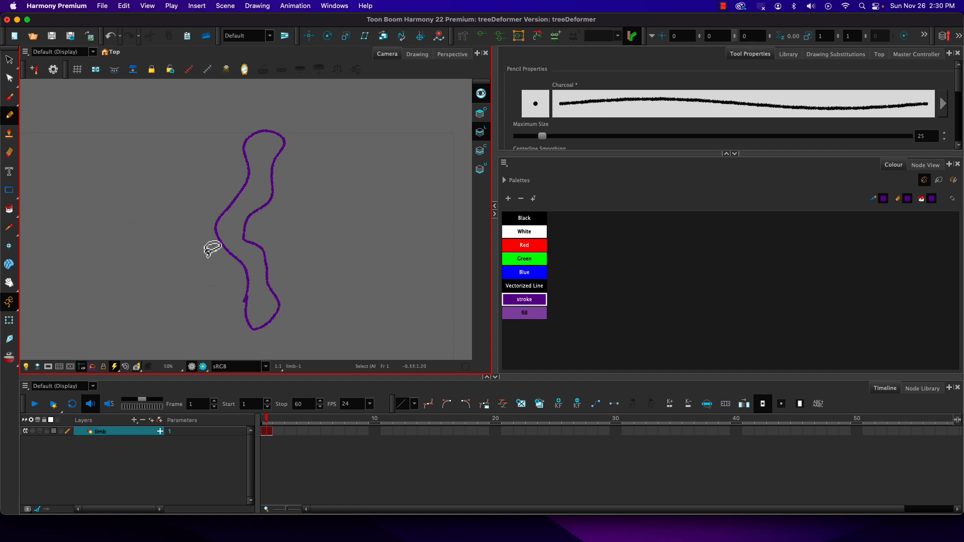
pyautogui.press('super+z')
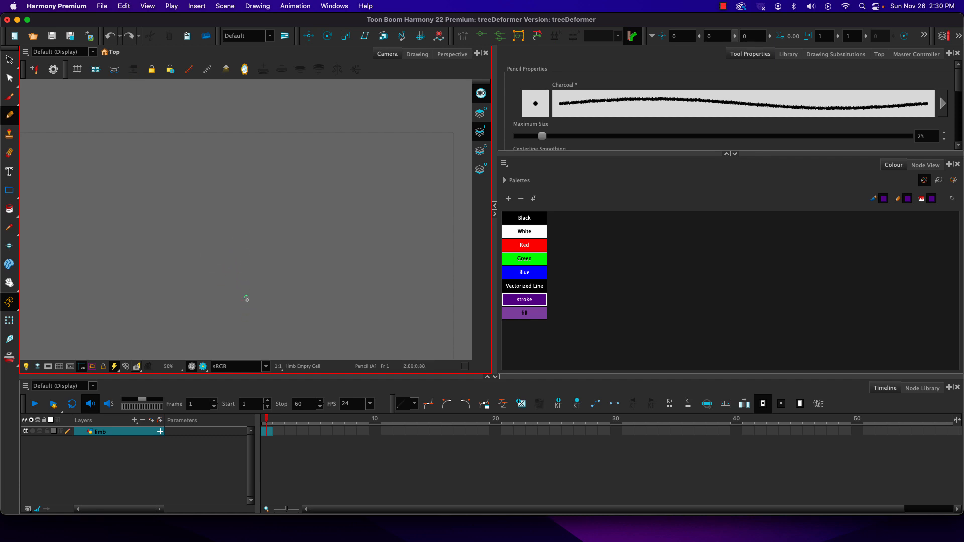
pyautogui.moveTo(257, 315)
pyautogui.mouseDown()
pyautogui.moveTo(277, 309)
pyautogui.moveTo(326, 251)
pyautogui.moveTo(271, 157)
pyautogui.moveTo(146, 149)
pyautogui.moveTo(105, 228)
pyautogui.moveTo(160, 267)
pyautogui.moveTo(191, 212)
pyautogui.moveTo(157, 242)
pyautogui.moveTo(142, 189)
pyautogui.moveTo(253, 187)
pyautogui.moveTo(262, 277)
pyautogui.moveTo(207, 294)
pyautogui.mouseUp()
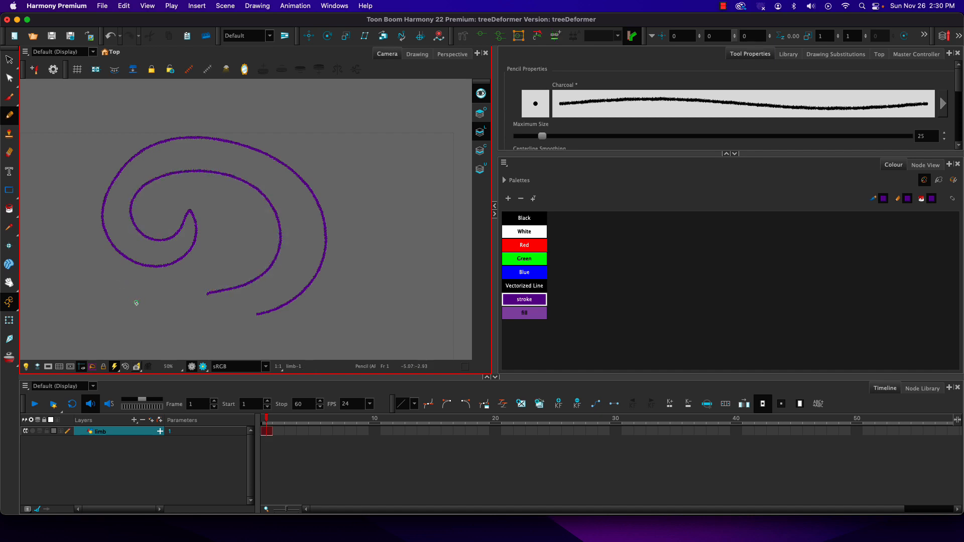
pyautogui.press('super+z')
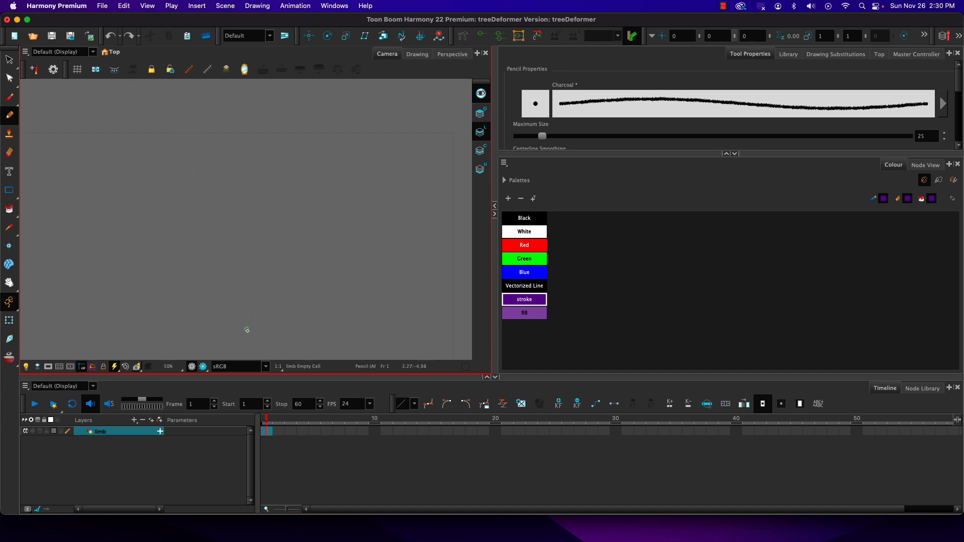
# Draw a tall, straight limb outline tapering to its tip in the stroke colour, with short bark-like detail lines inside on the Overlay art.
pyautogui.moveTo(246, 344)
pyautogui.mouseDown()
pyautogui.moveTo(252, 141)
pyautogui.moveTo(271, 331)
pyautogui.moveTo(264, 348)
pyautogui.moveTo(250, 348)
pyautogui.moveTo(245, 332)
pyautogui.mouseUp()
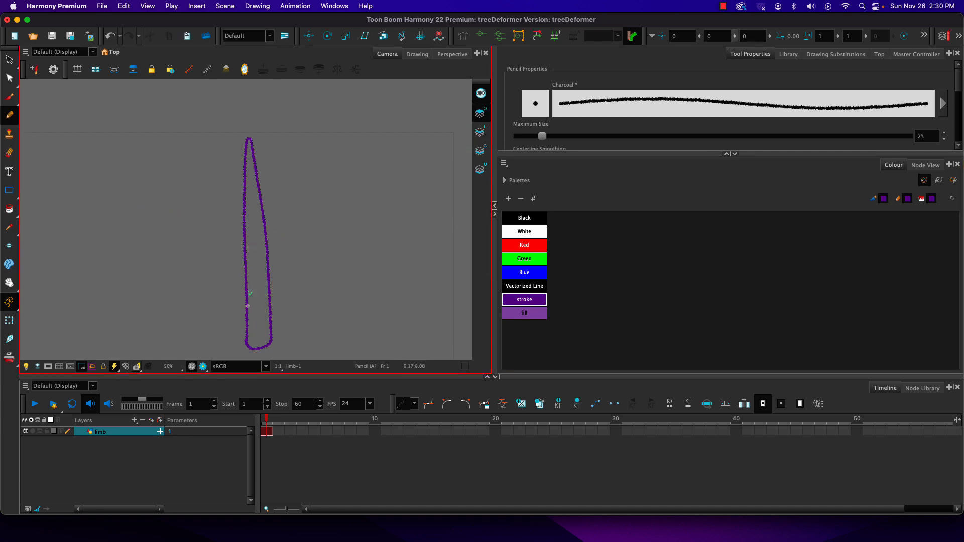
pyautogui.moveTo(251, 341)
pyautogui.mouseDown()
pyautogui.moveTo(263, 293)
pyautogui.moveTo(250, 260)
pyautogui.mouseUp()
pyautogui.moveTo(256, 260); pyautogui.dragTo(260, 215)
pyautogui.moveTo(249, 210)
pyautogui.mouseDown()
pyautogui.moveTo(258, 210)
pyautogui.moveTo(256, 188)
pyautogui.mouseUp()
pyautogui.moveTo(247, 183); pyautogui.dragTo(255, 177)
pyautogui.moveTo(246, 173); pyautogui.dragTo(254, 166)
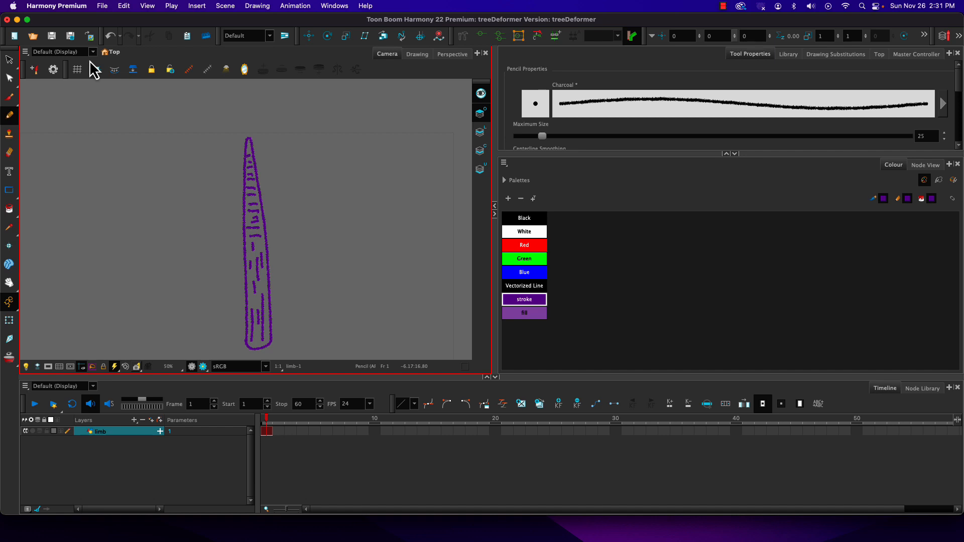
# Paint the inside of the limb on the Line Art with the fill colour.
pyautogui.click(481, 131)
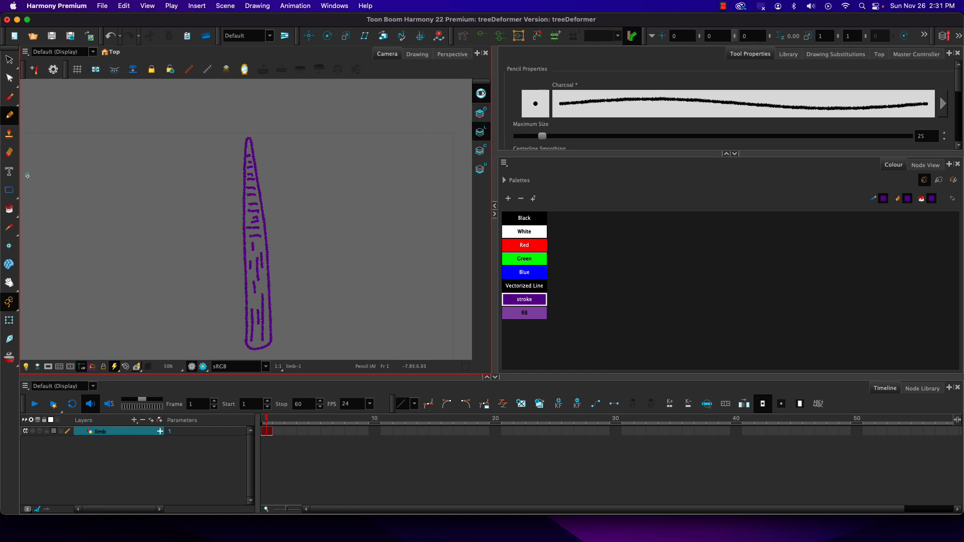
pyautogui.click(9, 208)
pyautogui.click(524, 312)
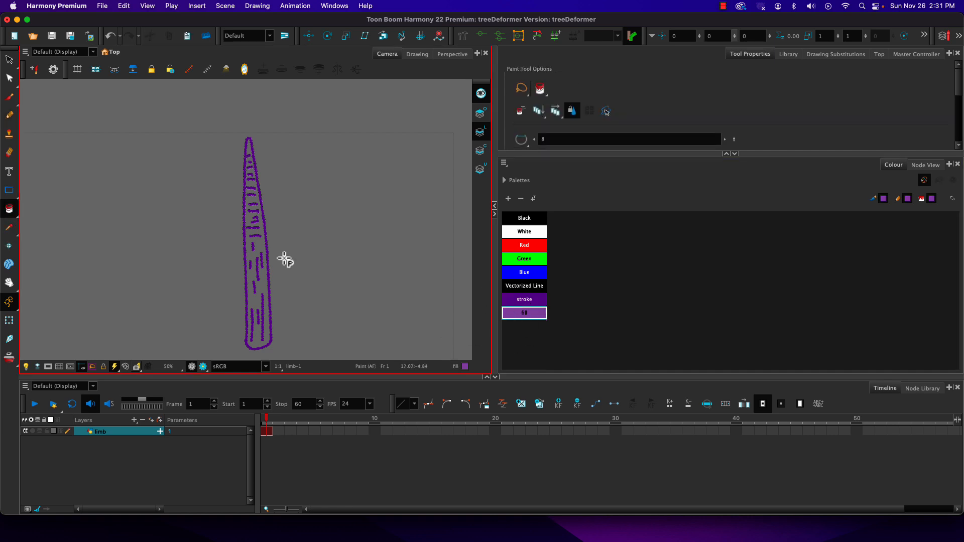
pyautogui.click(254, 305)
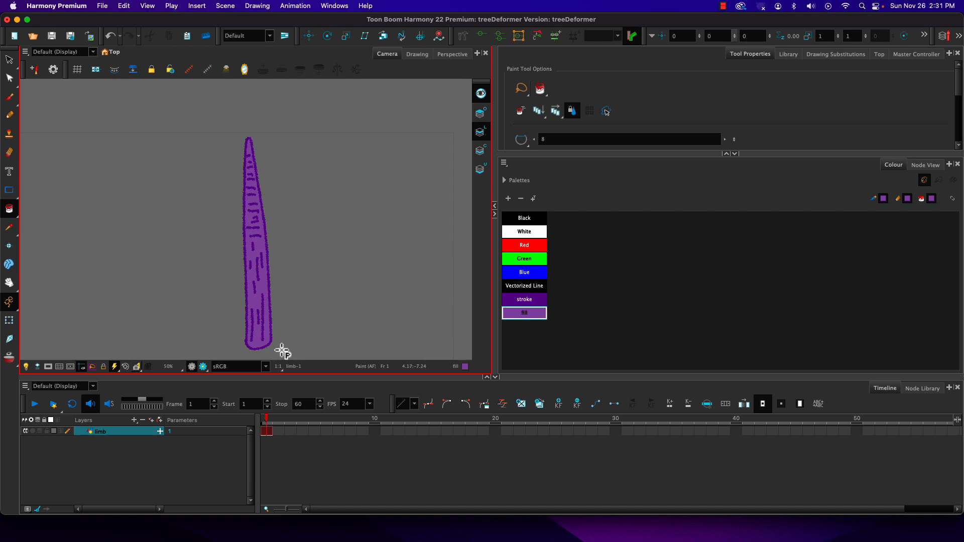
# Add a parent peg to the limb layer.
pyautogui.click(151, 420)
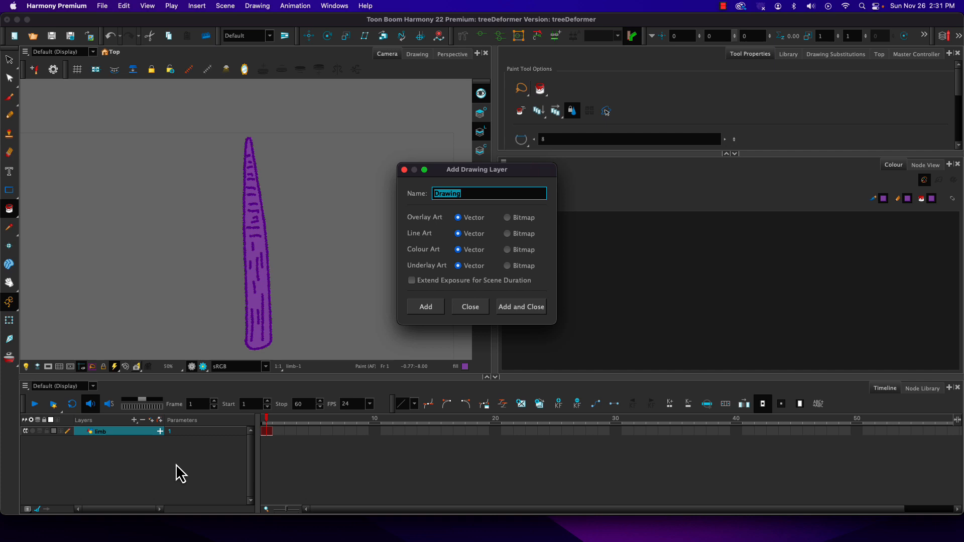
pyautogui.click(455, 307)
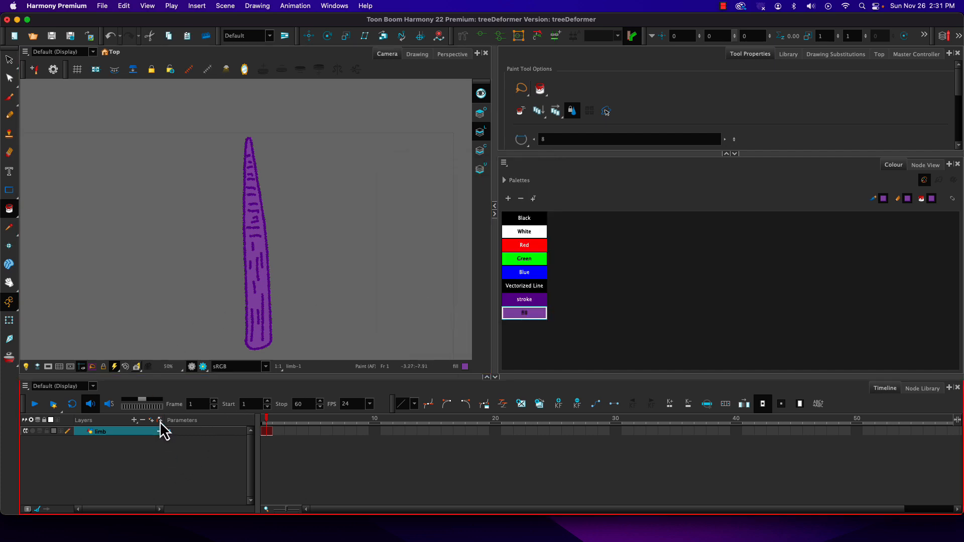
pyautogui.click(159, 431)
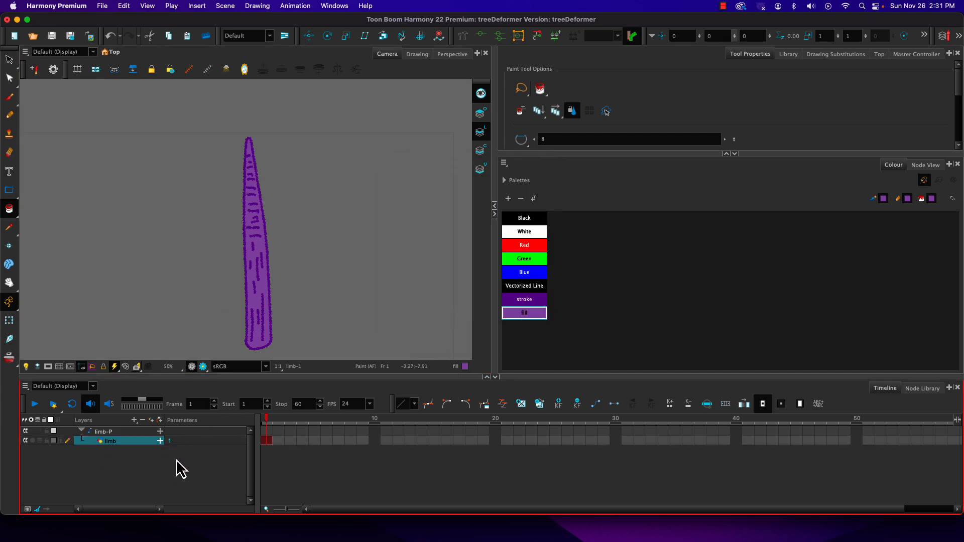
# Show the node network and space out the limb-P peg and the limb drawing node vertically above the Composite.
pyautogui.click(924, 166)
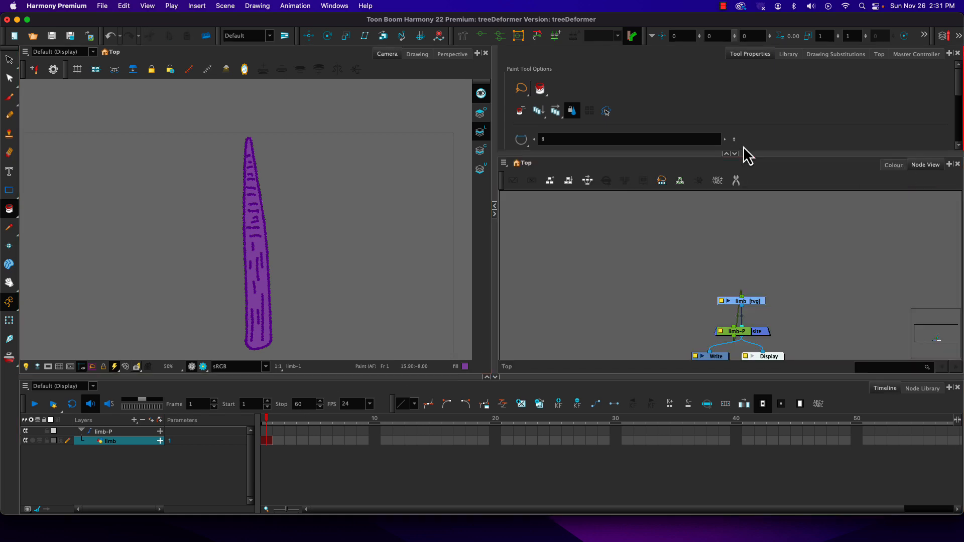
pyautogui.click(734, 326)
pyautogui.moveTo(742, 333); pyautogui.dragTo(748, 220)
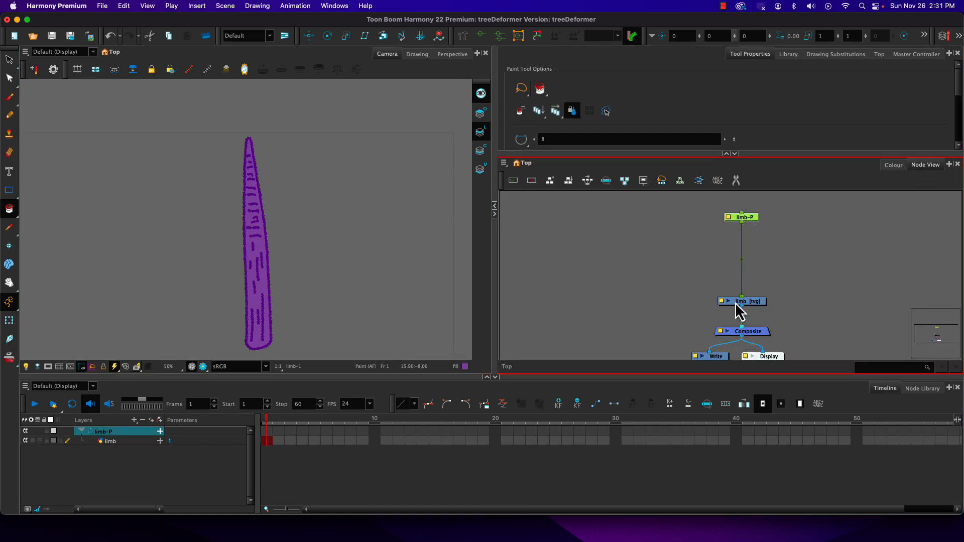
pyautogui.moveTo(735, 307); pyautogui.dragTo(758, 297)
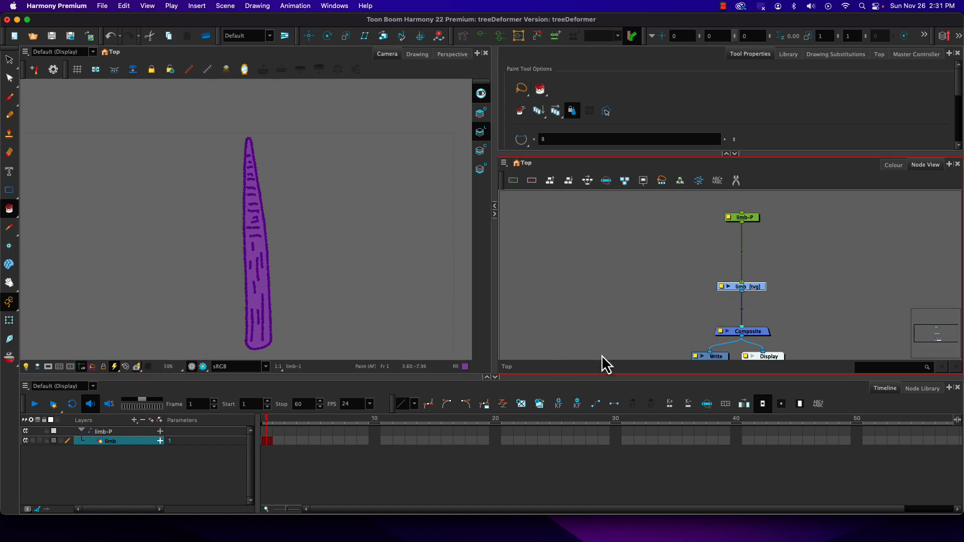
pyautogui.moveTo(758, 292); pyautogui.dragTo(757, 291)
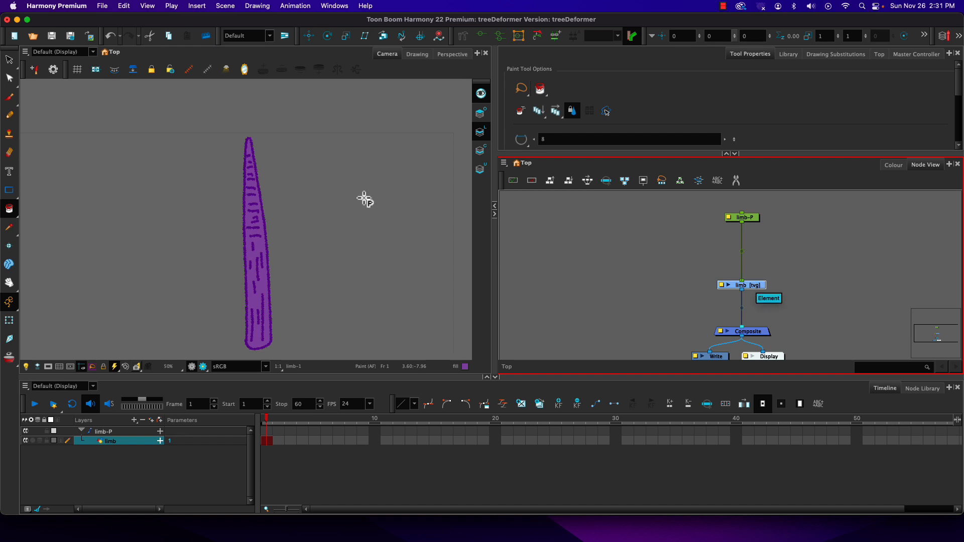
# Activate the Rigging tool from the Deformation tools and set it to Curve mode.
pyautogui.rightClick(460, 40)
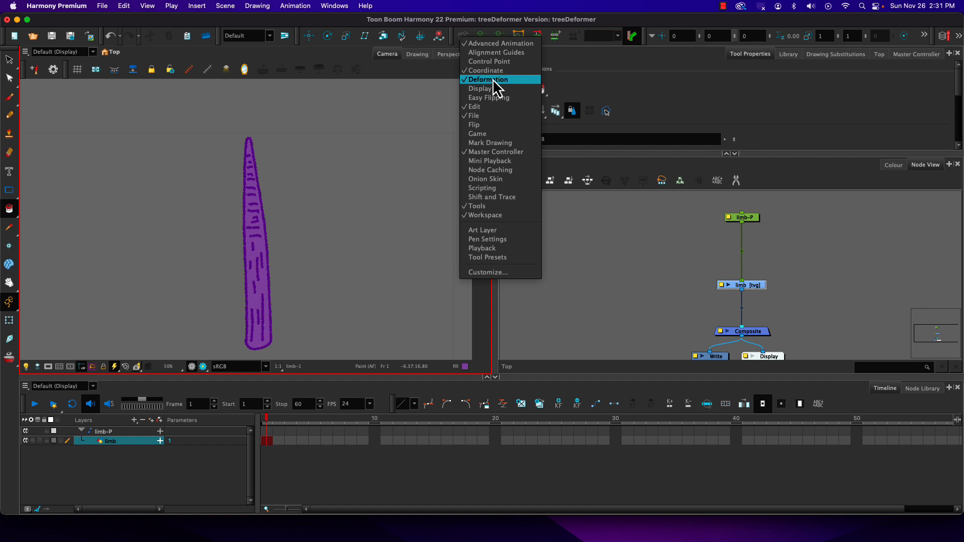
pyautogui.click(465, 19)
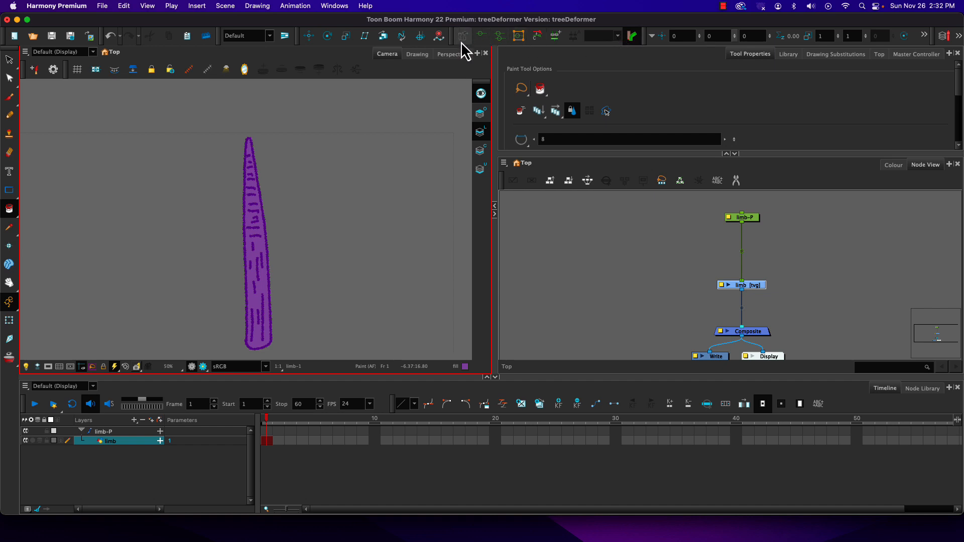
pyautogui.click(461, 41)
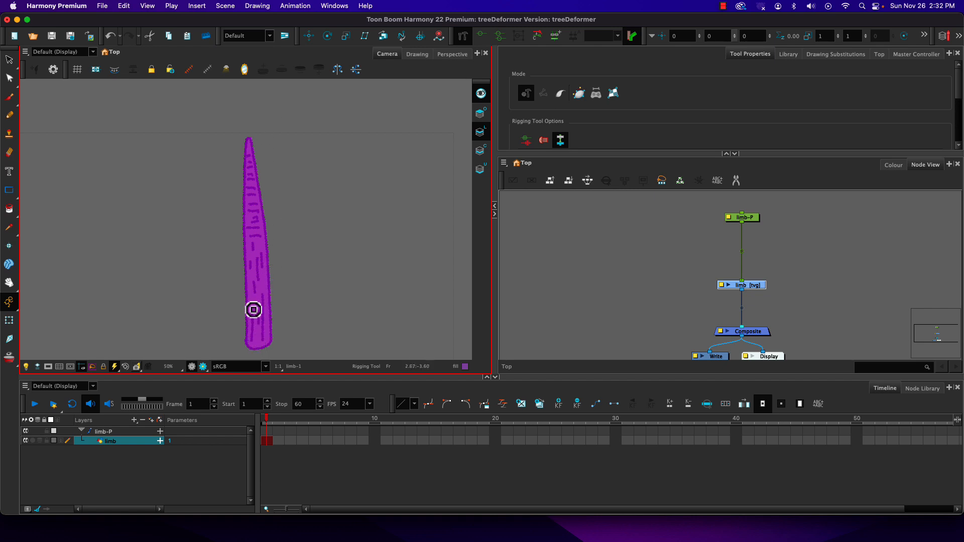
pyautogui.click(560, 95)
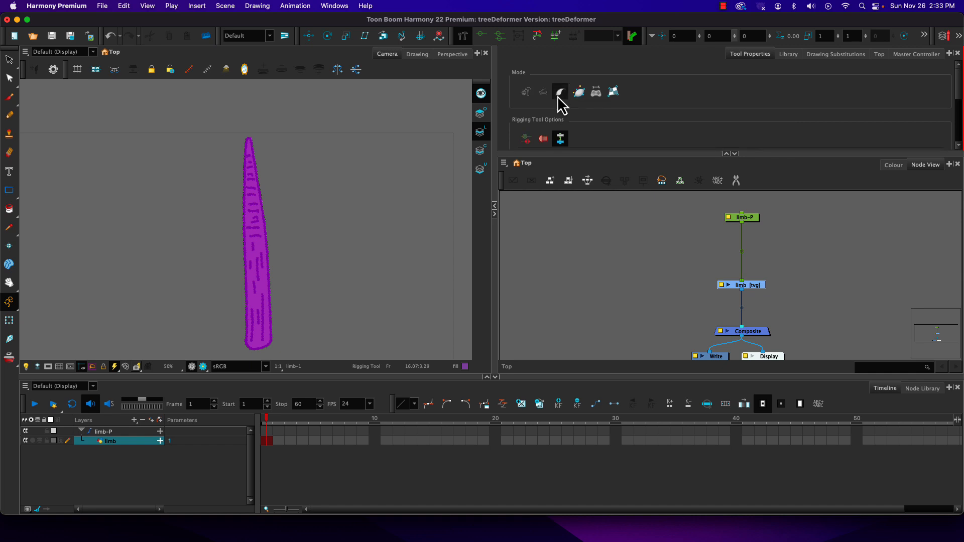
pyautogui.scroll(-5, 634, 134)
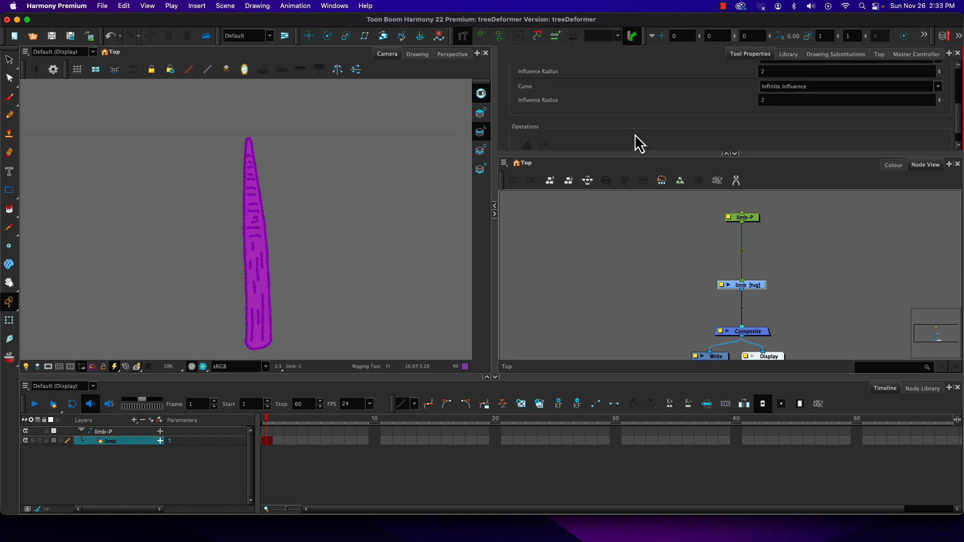
pyautogui.scroll(5, 635, 134)
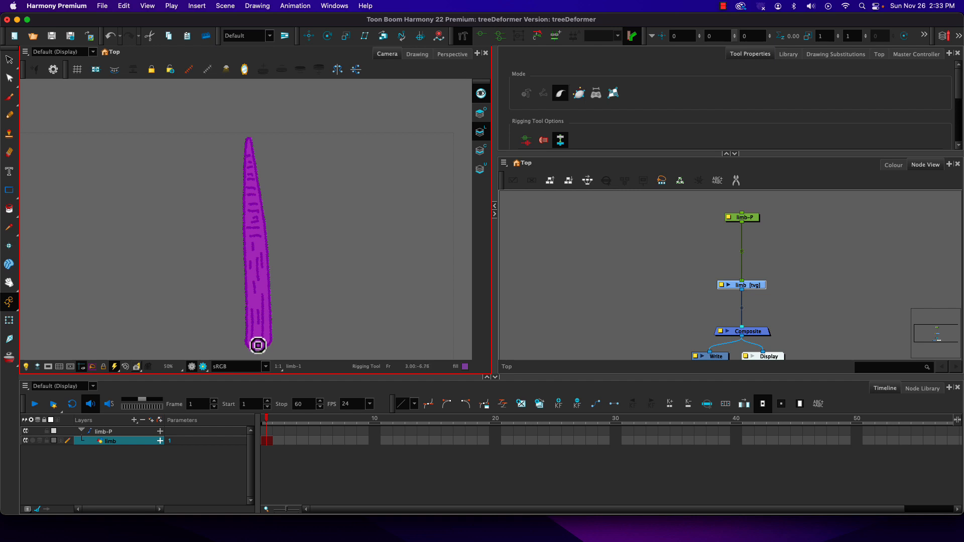
# Build a chain of three curve deformers up the centre of the limb, from its base to its tip.
pyautogui.click(257, 345)
pyautogui.click(256, 290)
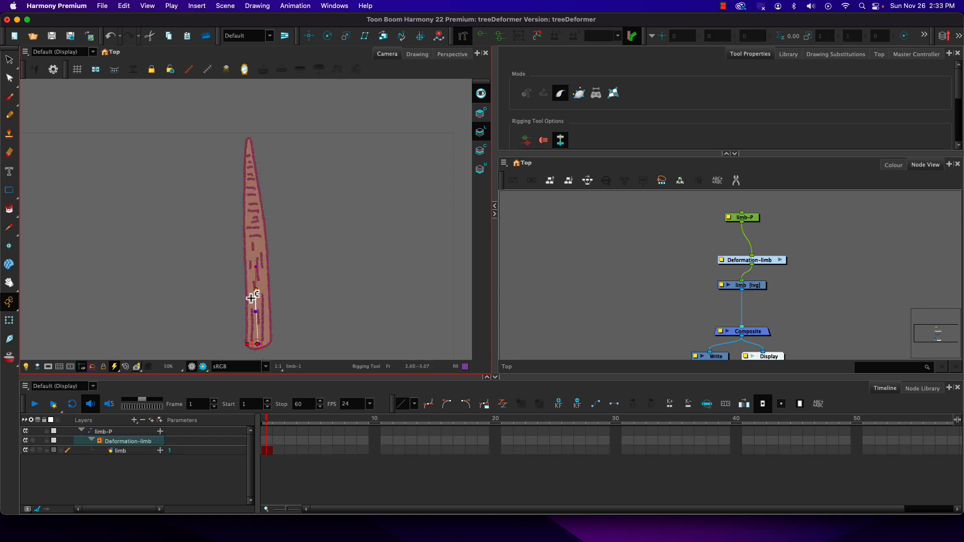
pyautogui.click(253, 230)
pyautogui.moveTo(234, 259); pyautogui.dragTo(242, 257)
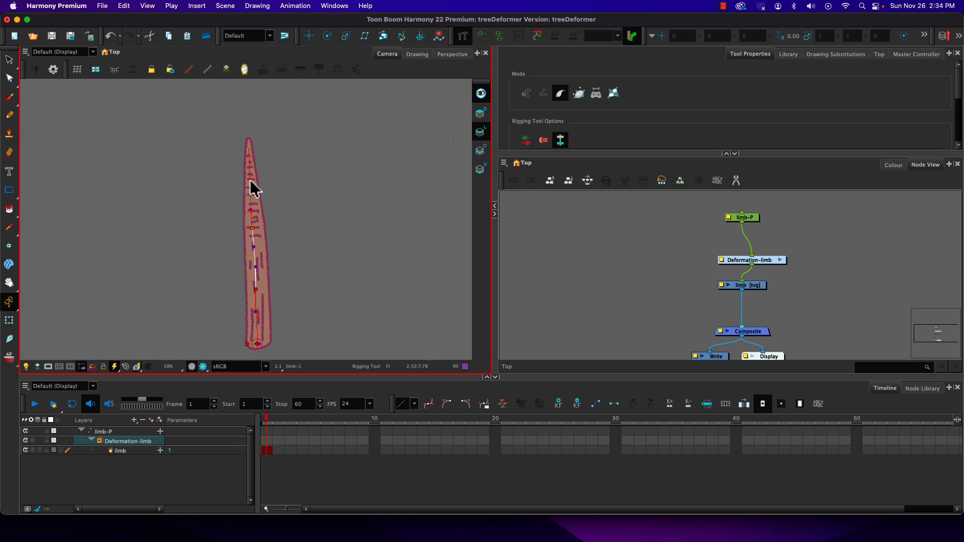
pyautogui.moveTo(250, 180)
pyautogui.mouseDown()
pyautogui.moveTo(230, 182)
pyautogui.moveTo(256, 177)
pyautogui.moveTo(237, 136)
pyautogui.moveTo(248, 125)
pyautogui.moveTo(225, 106)
pyautogui.moveTo(250, 168)
pyautogui.mouseUp()
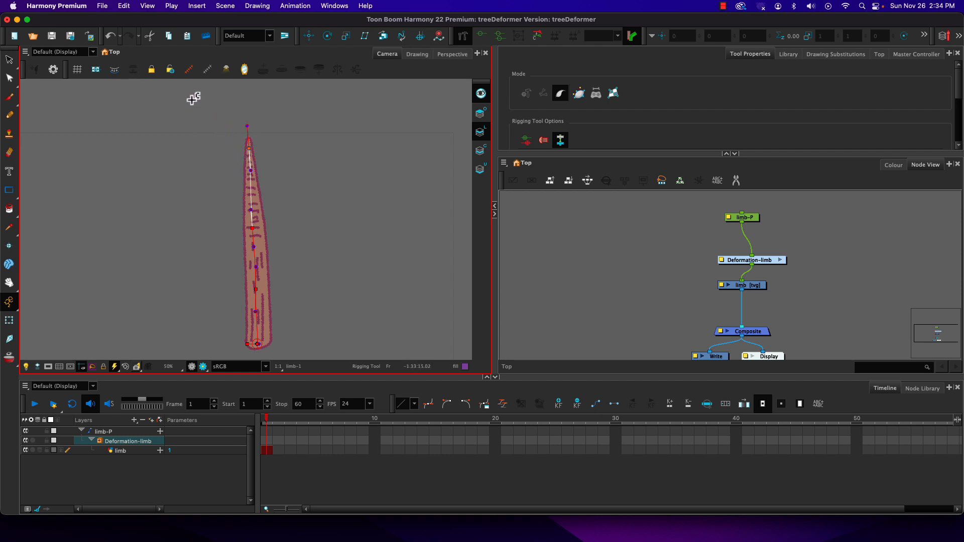
# Align the Deformation-limb group between limb-P and the limb drawing, and inspect the offset and curve nodes inside the group.
pyautogui.moveTo(764, 262); pyautogui.dragTo(755, 256)
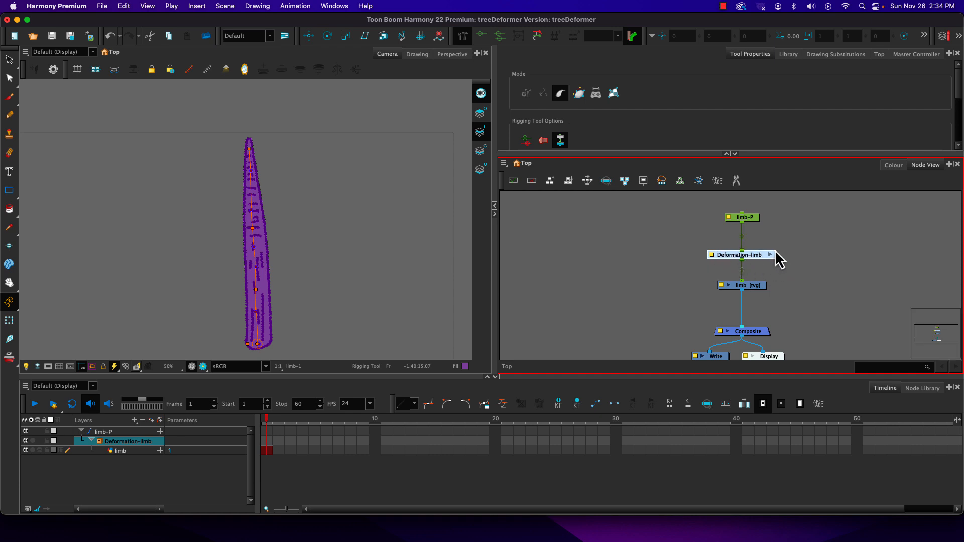
pyautogui.click(769, 254)
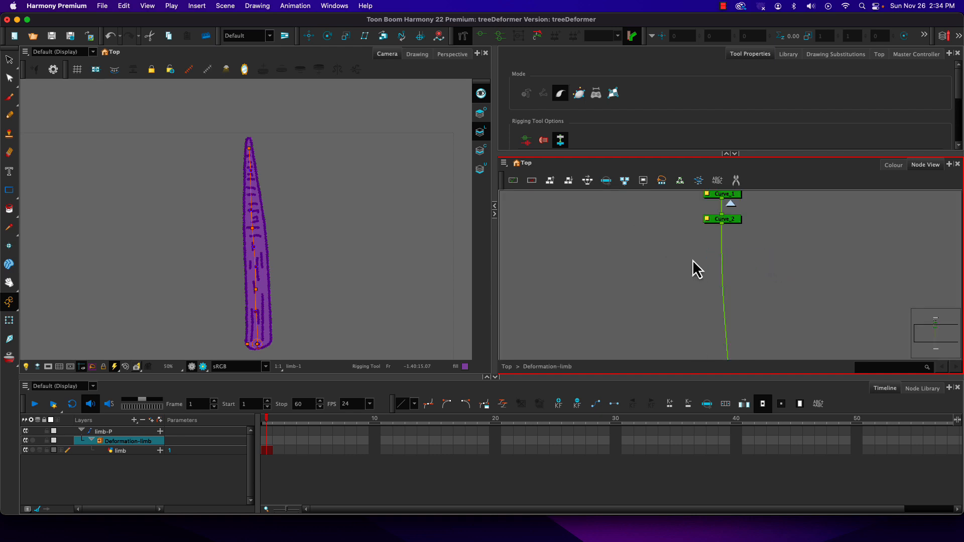
pyautogui.moveTo(693, 259); pyautogui.dragTo(699, 340)
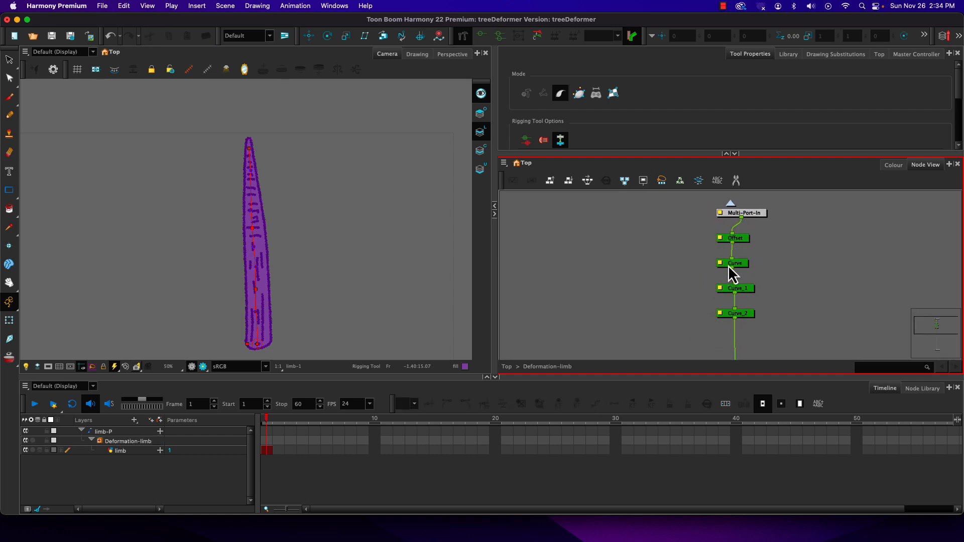
pyautogui.click(729, 203)
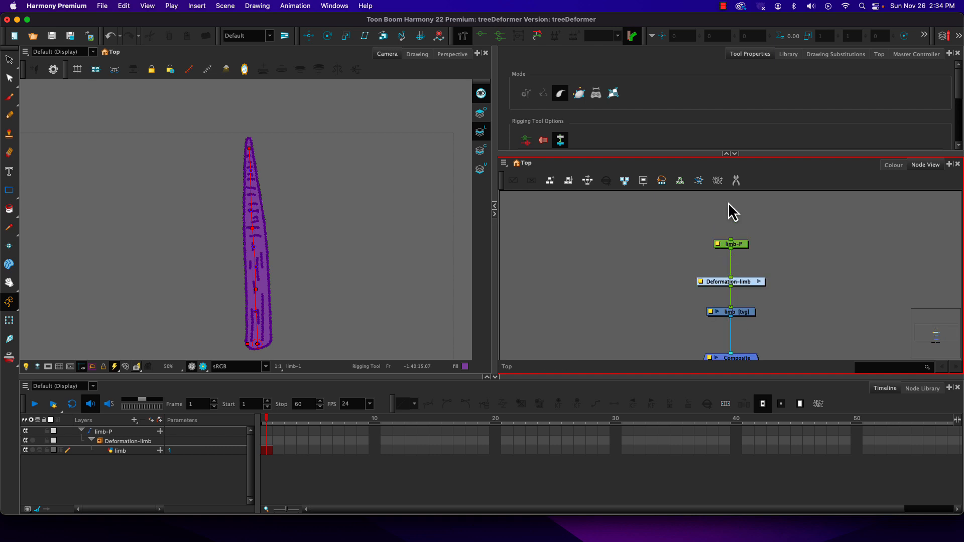
pyautogui.moveTo(643, 300); pyautogui.dragTo(650, 271)
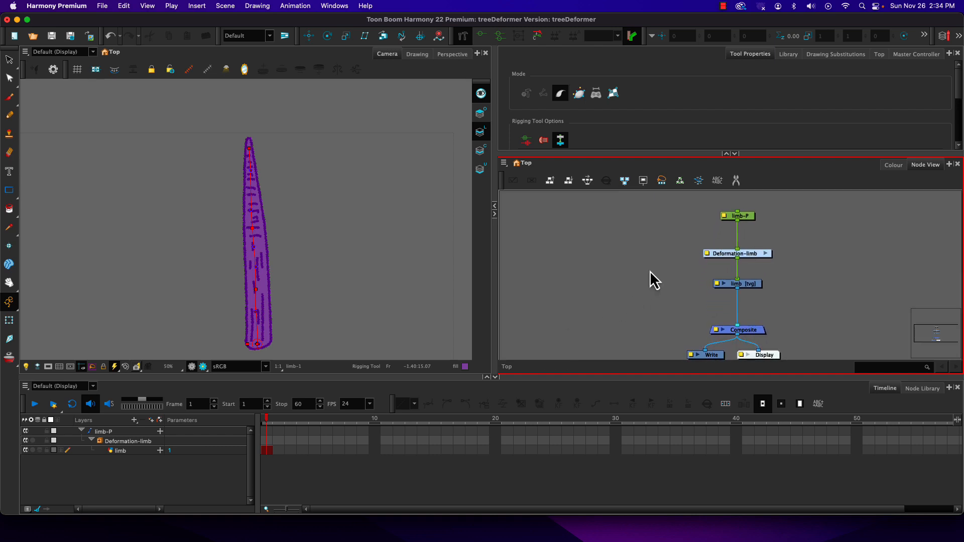
# Move the chain's joint near the middle of the limb slightly upward with the Rigging tool, and return to the Transform tool.
pyautogui.click(9, 321)
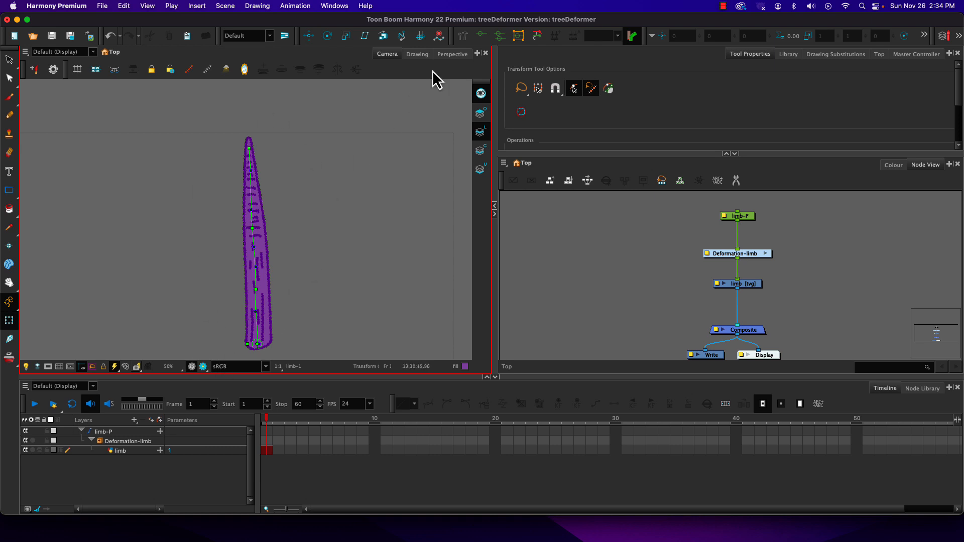
pyautogui.click(462, 35)
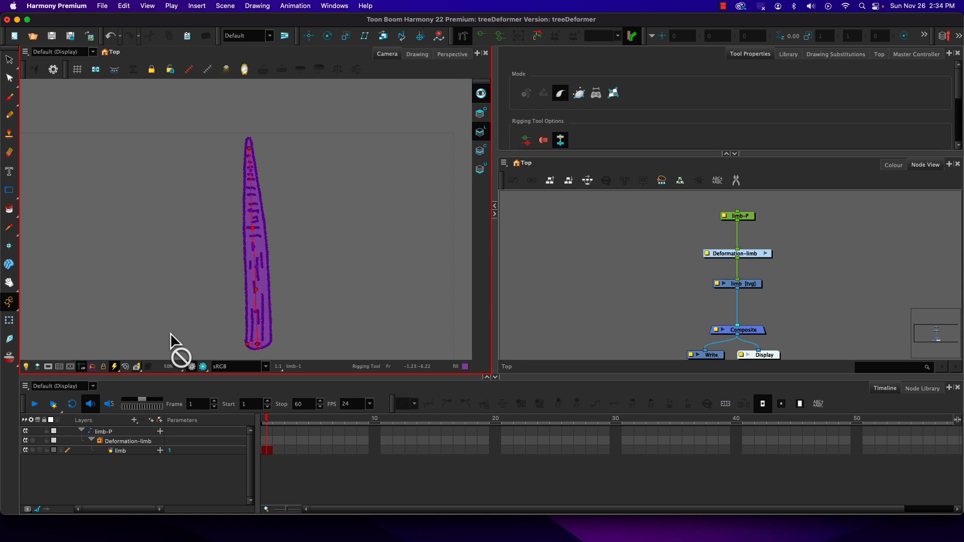
pyautogui.click(250, 232)
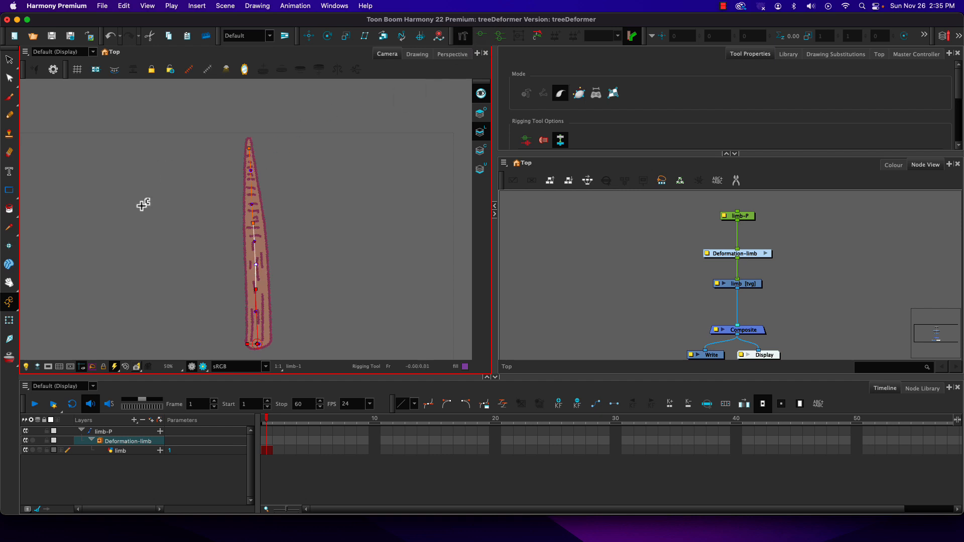
pyautogui.click(9, 320)
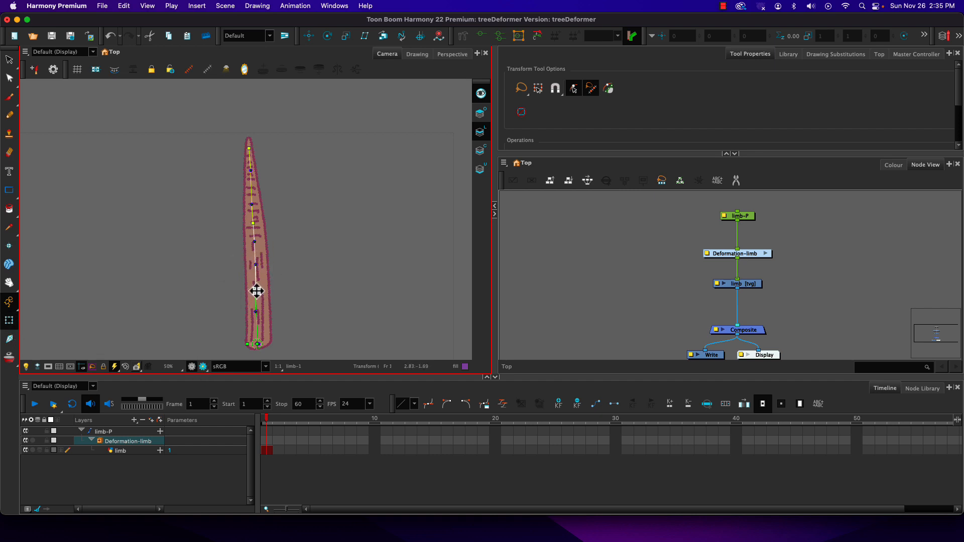
# Bend the limb at frame 1 into a winding shape by moving both chain joints, the tip point and the top segment's curve handles.
pyautogui.moveTo(257, 291); pyautogui.dragTo(212, 288)
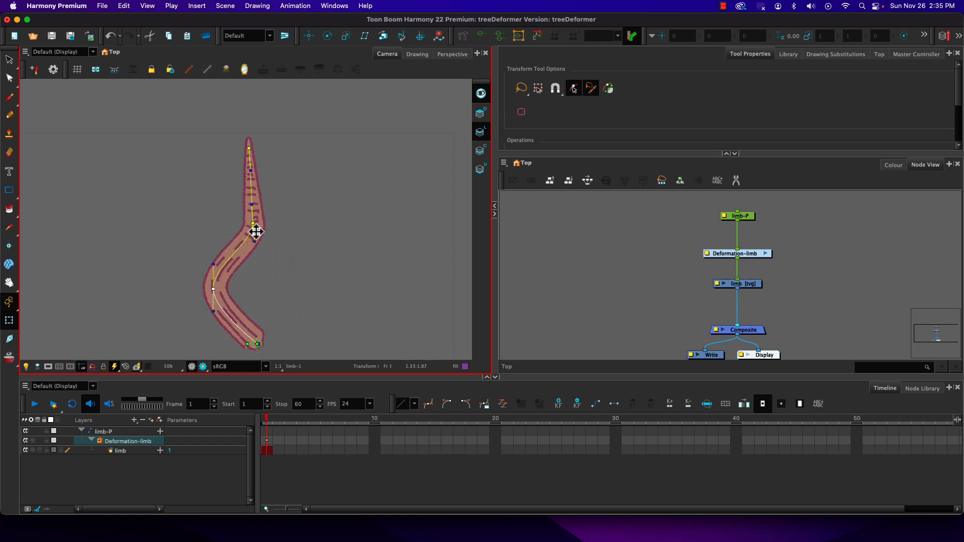
pyautogui.moveTo(256, 231); pyautogui.dragTo(261, 259)
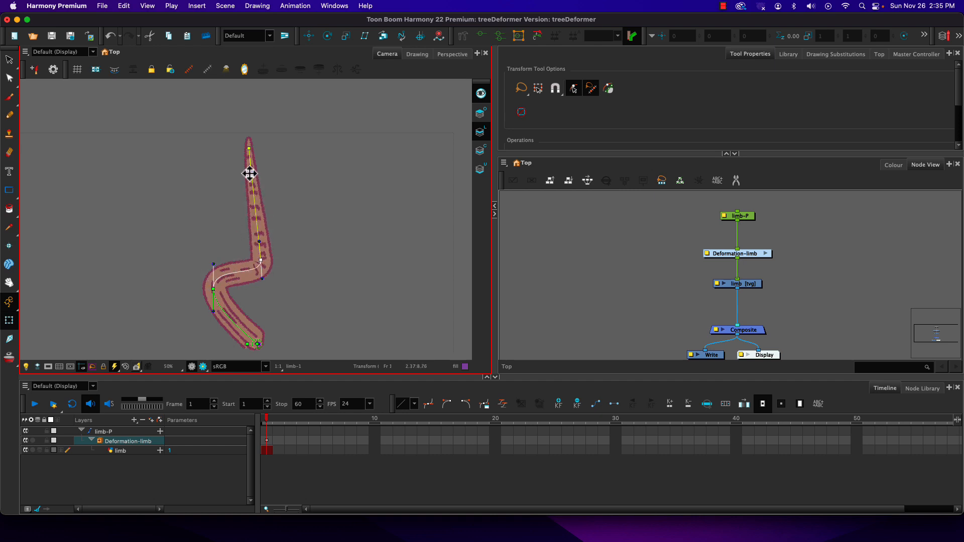
pyautogui.moveTo(249, 149); pyautogui.dragTo(327, 241)
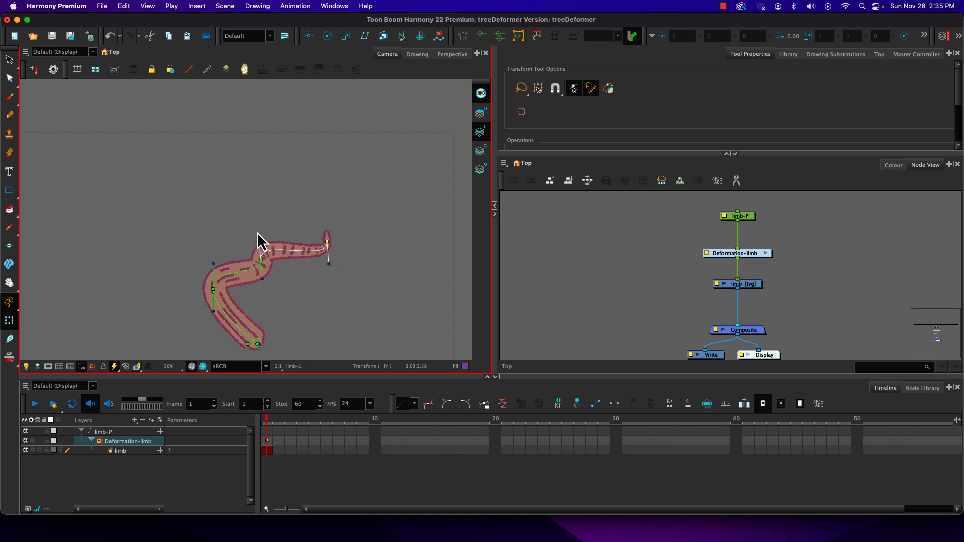
pyautogui.moveTo(257, 234); pyautogui.dragTo(305, 147)
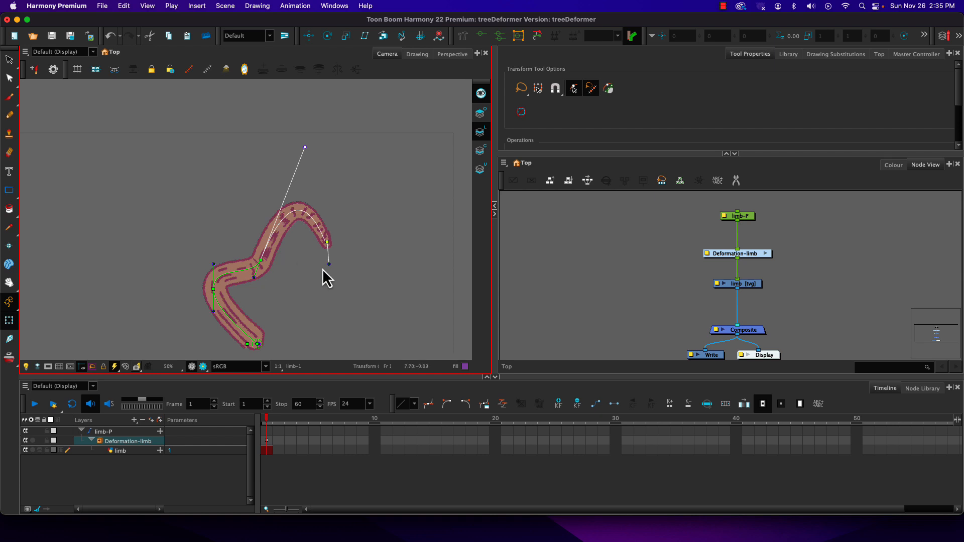
pyautogui.moveTo(328, 265); pyautogui.dragTo(348, 207)
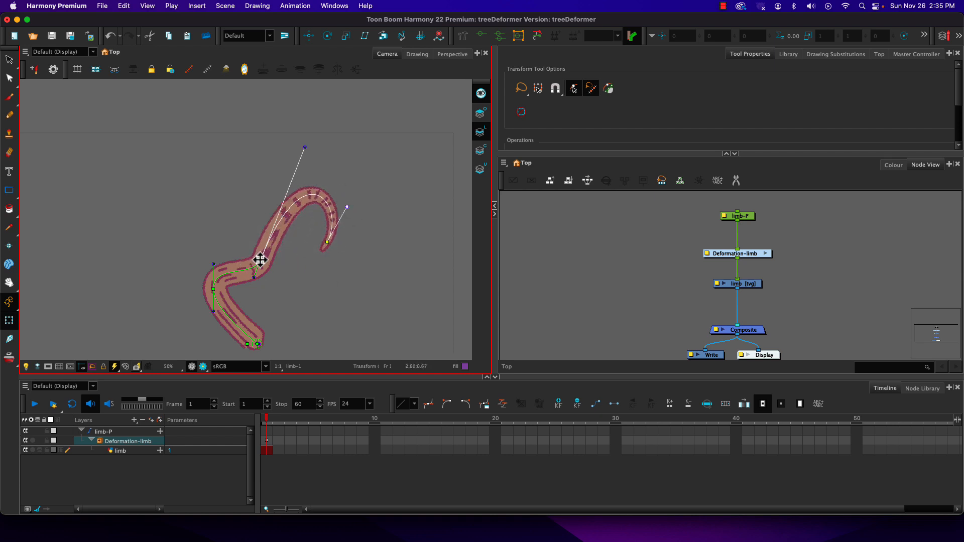
# Reposition the two joints and the upper joint's handles to smooth the bent limb into one continuous hooked arc.
pyautogui.moveTo(260, 259)
pyautogui.mouseDown()
pyautogui.moveTo(251, 224)
pyautogui.moveTo(272, 257)
pyautogui.mouseUp()
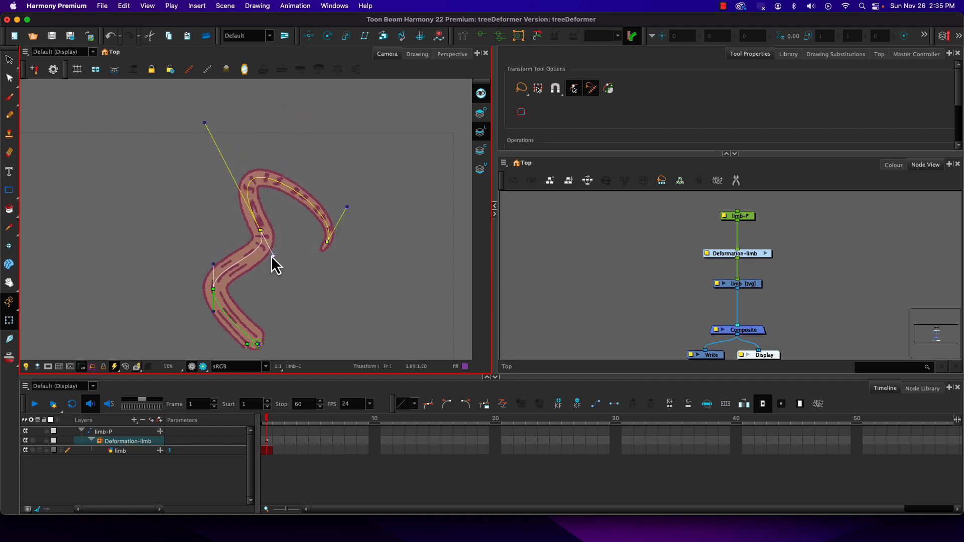
pyautogui.moveTo(205, 123); pyautogui.dragTo(254, 187)
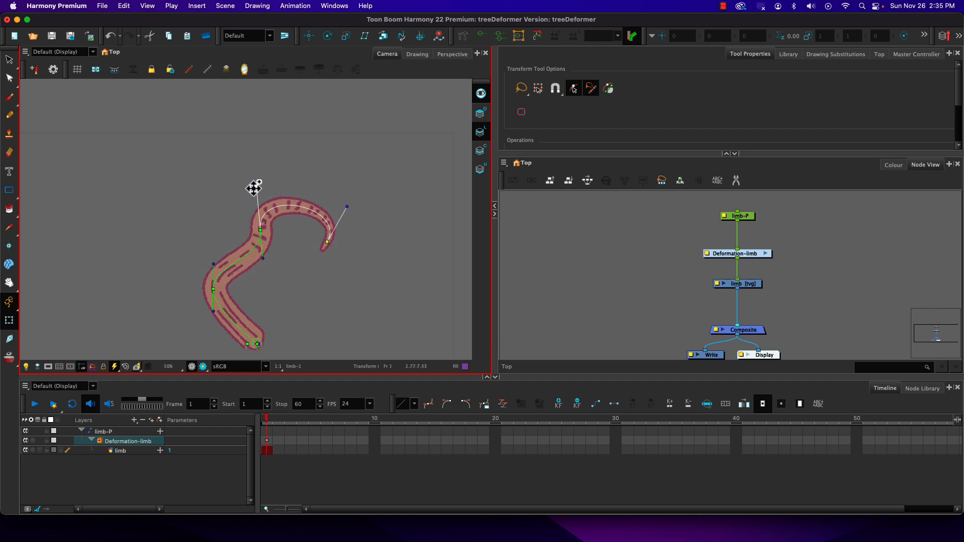
pyautogui.moveTo(261, 258); pyautogui.dragTo(249, 248)
pyautogui.moveTo(213, 291)
pyautogui.mouseDown()
pyautogui.moveTo(230, 296)
pyautogui.moveTo(205, 267)
pyautogui.moveTo(224, 271)
pyautogui.moveTo(224, 262)
pyautogui.moveTo(216, 295)
pyautogui.mouseUp()
pyautogui.moveTo(259, 229); pyautogui.dragTo(250, 224)
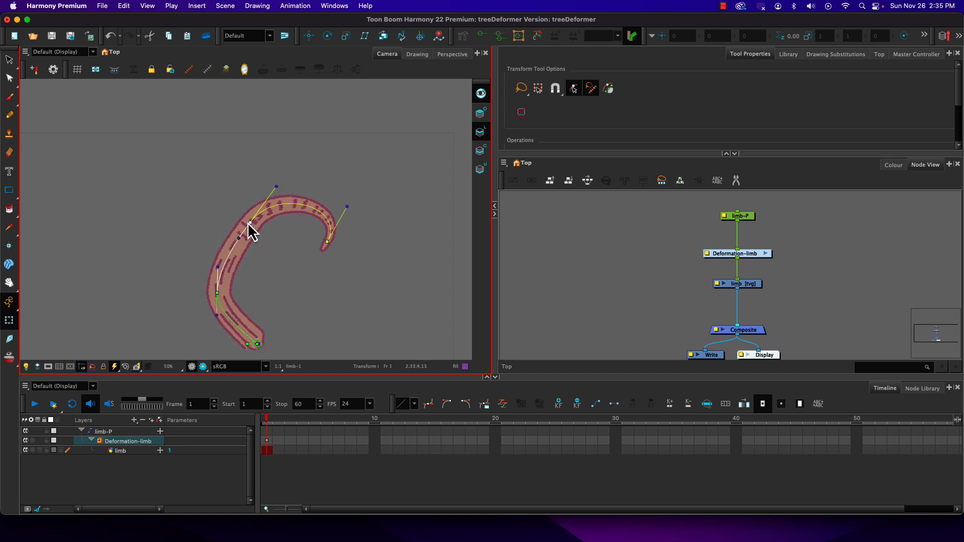
# Curl the limb's tip downward and inward, and fine-tune the two joints and the upper handle to round the arc.
pyautogui.moveTo(327, 242)
pyautogui.mouseDown()
pyautogui.moveTo(330, 259)
pyautogui.moveTo(311, 269)
pyautogui.moveTo(340, 252)
pyautogui.moveTo(350, 264)
pyautogui.moveTo(272, 283)
pyautogui.moveTo(285, 289)
pyautogui.moveTo(216, 240)
pyautogui.moveTo(282, 294)
pyautogui.moveTo(219, 259)
pyautogui.moveTo(325, 248)
pyautogui.moveTo(273, 325)
pyautogui.moveTo(201, 332)
pyautogui.moveTo(222, 342)
pyautogui.moveTo(334, 243)
pyautogui.moveTo(323, 290)
pyautogui.moveTo(342, 256)
pyautogui.moveTo(327, 226)
pyautogui.mouseUp()
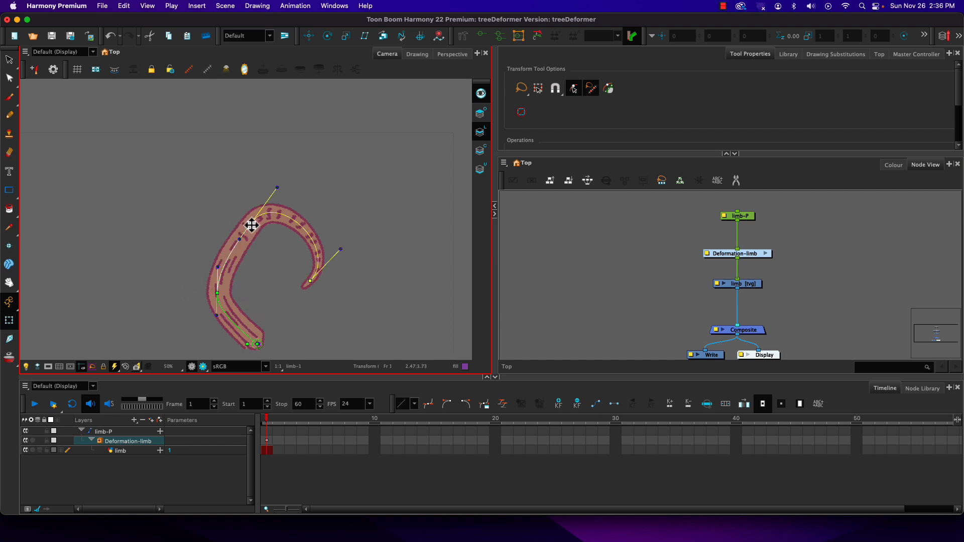
pyautogui.moveTo(250, 222); pyautogui.dragTo(229, 293)
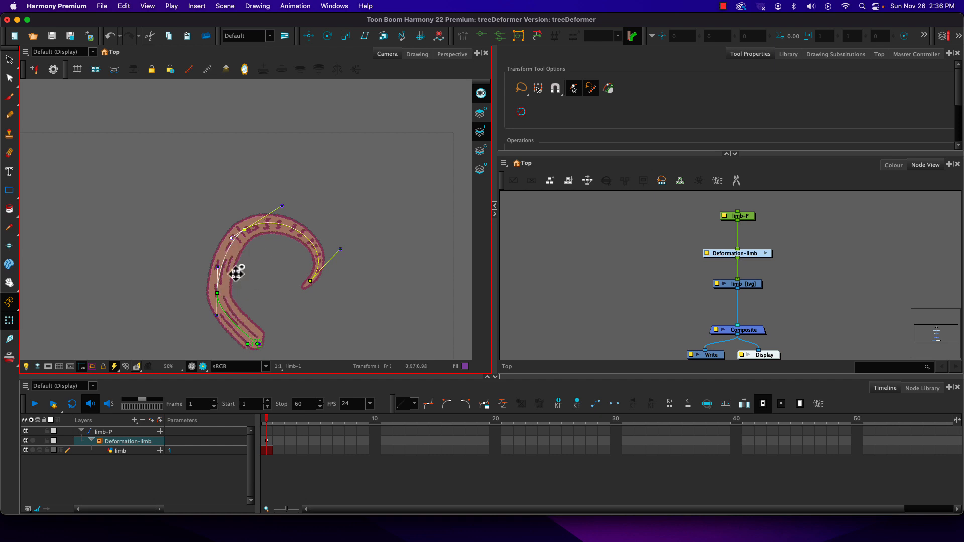
pyautogui.moveTo(219, 298)
pyautogui.mouseDown()
pyautogui.moveTo(215, 280)
pyautogui.moveTo(222, 305)
pyautogui.moveTo(172, 286)
pyautogui.moveTo(209, 302)
pyautogui.moveTo(214, 293)
pyautogui.mouseUp()
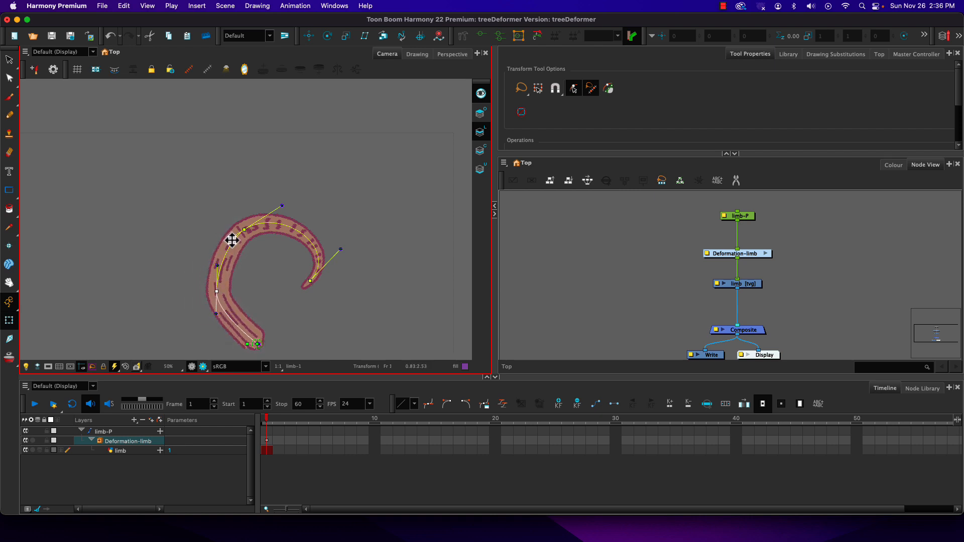
pyautogui.moveTo(231, 239); pyautogui.dragTo(249, 226)
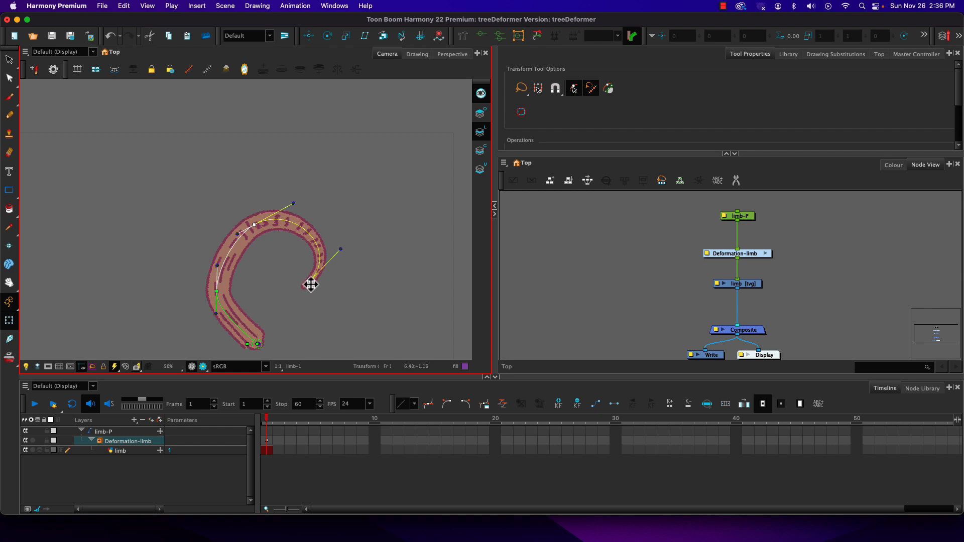
pyautogui.moveTo(310, 282); pyautogui.dragTo(287, 284)
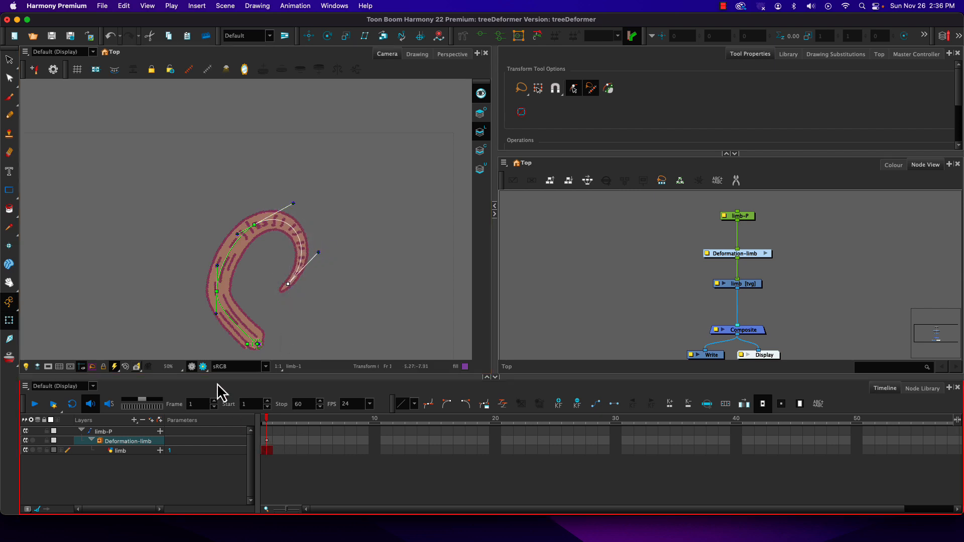
# Collapse the limb-P layer and extend the limb drawing's exposure through frame 40.
pyautogui.click(736, 450)
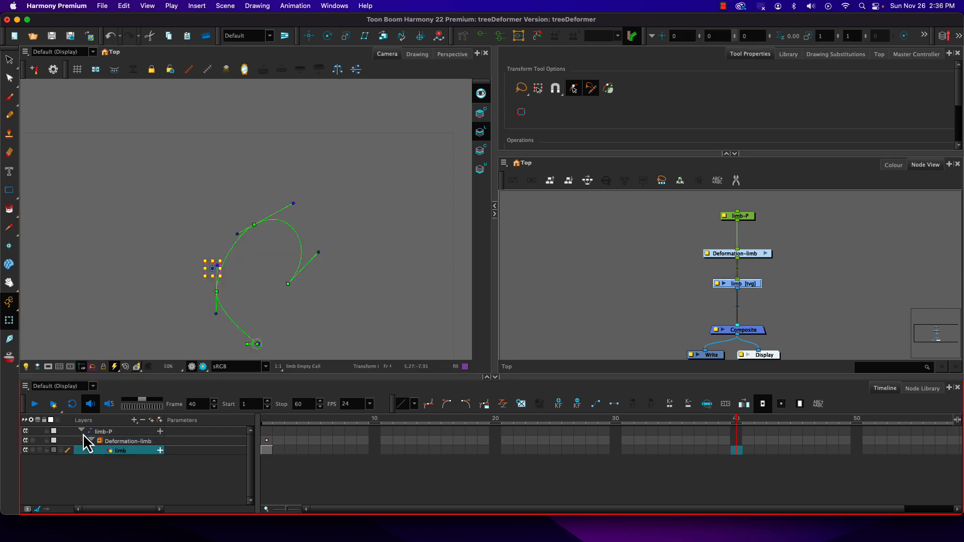
pyautogui.click(82, 431)
pyautogui.click(736, 431)
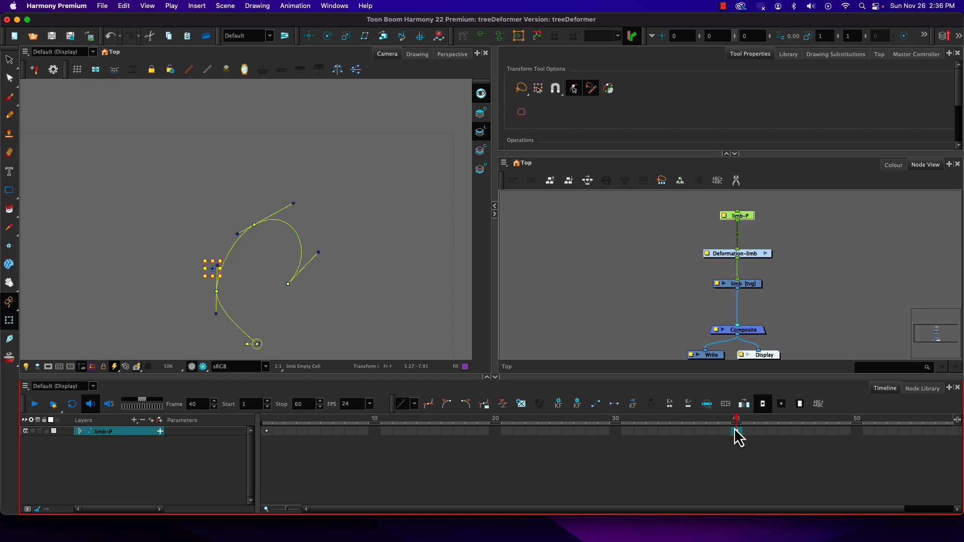
pyautogui.press('F5')
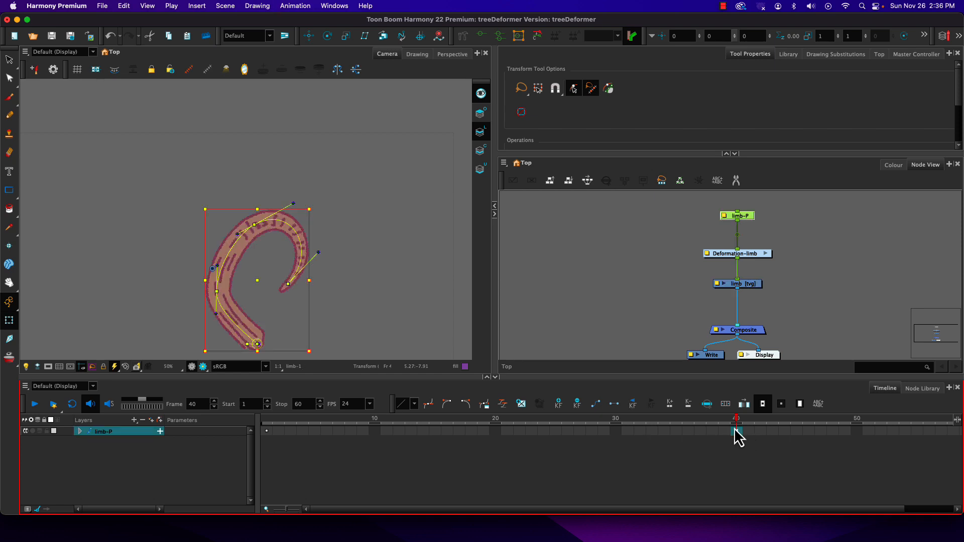
# Return to frame 1 and reset the Deformation-limb chain's current keyframe to its initial straight position.
pyautogui.click(724, 429)
pyautogui.click(736, 431)
pyautogui.click(575, 405)
pyautogui.moveTo(269, 430)
pyautogui.mouseDown()
pyautogui.moveTo(387, 426)
pyautogui.moveTo(265, 433)
pyautogui.mouseUp()
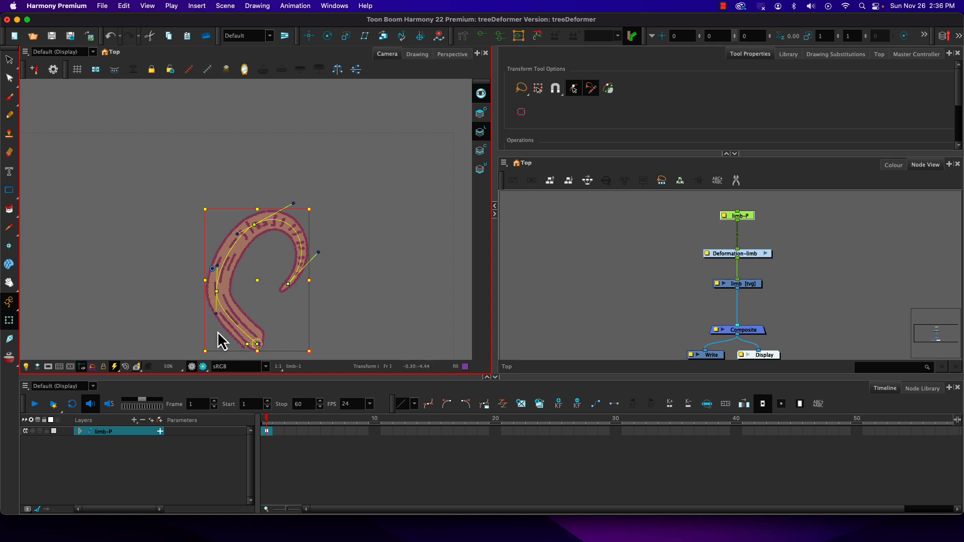
pyautogui.click(268, 436)
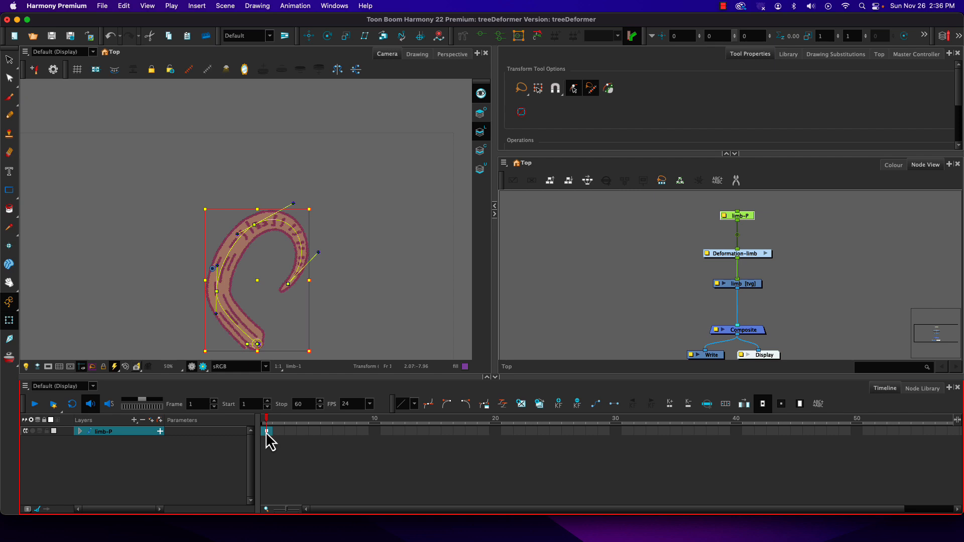
pyautogui.click(532, 36)
pyautogui.click(746, 253)
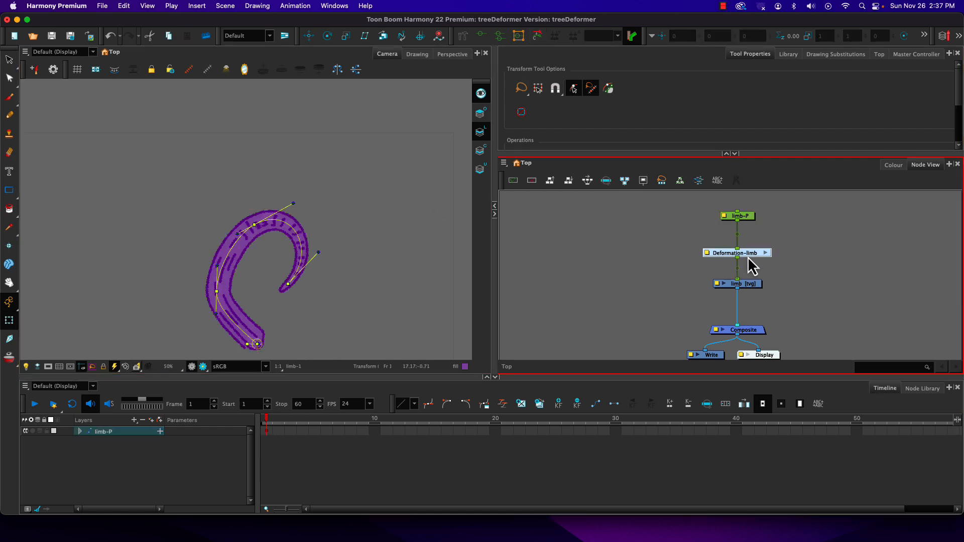
pyautogui.click(522, 37)
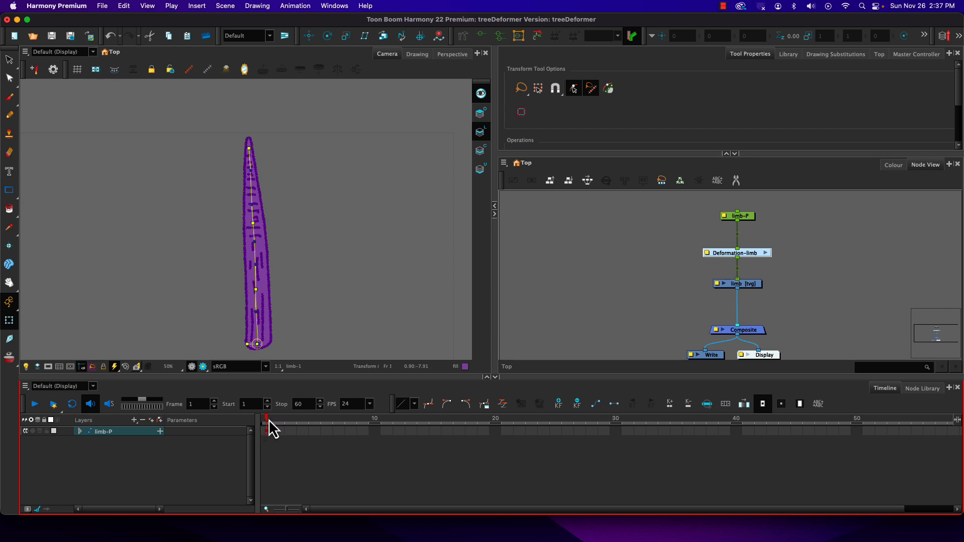
# At frame 10, pose the limb with its tip folded to the left, a rounded upper bend and the lower joint shifted left.
pyautogui.moveTo(269, 422); pyautogui.dragTo(382, 425)
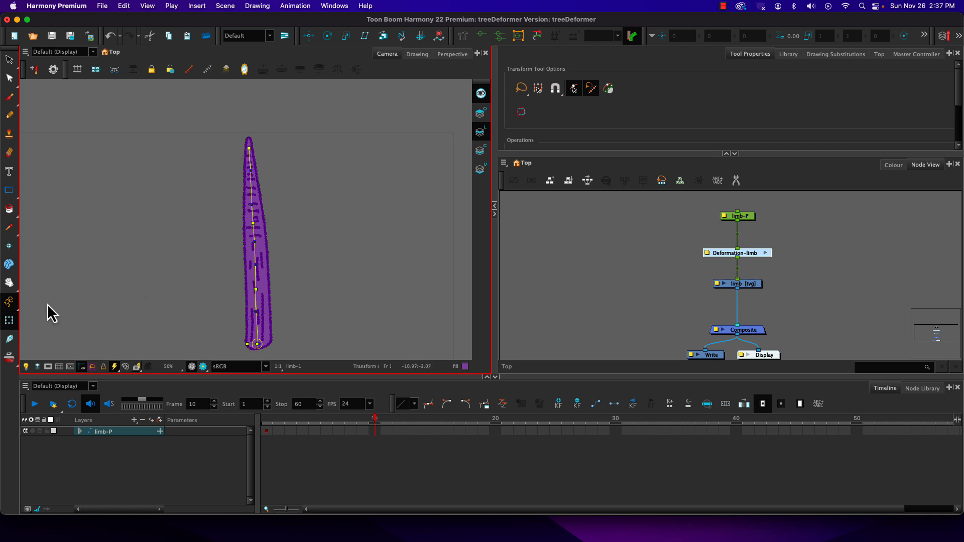
pyautogui.moveTo(248, 149); pyautogui.dragTo(179, 206)
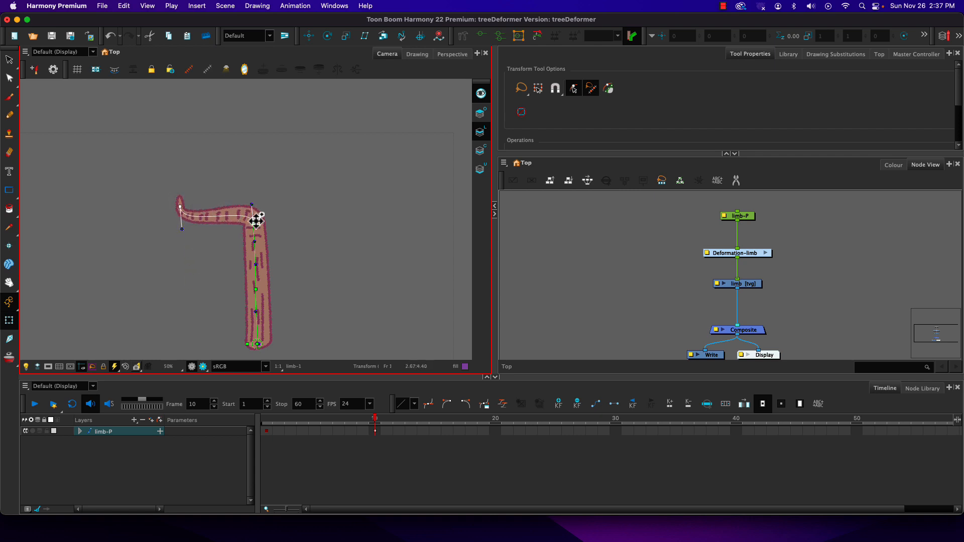
pyautogui.moveTo(252, 205); pyautogui.dragTo(231, 200)
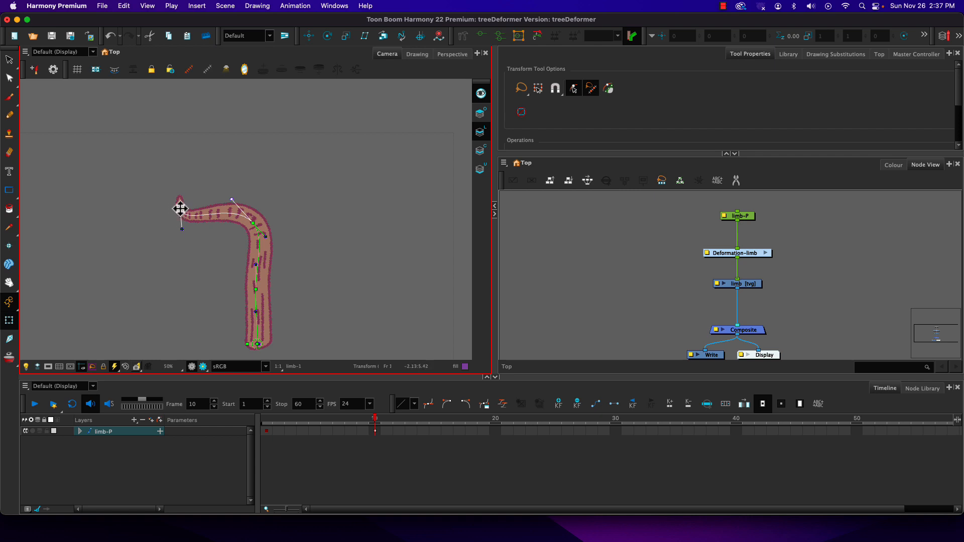
pyautogui.moveTo(256, 293); pyautogui.dragTo(230, 296)
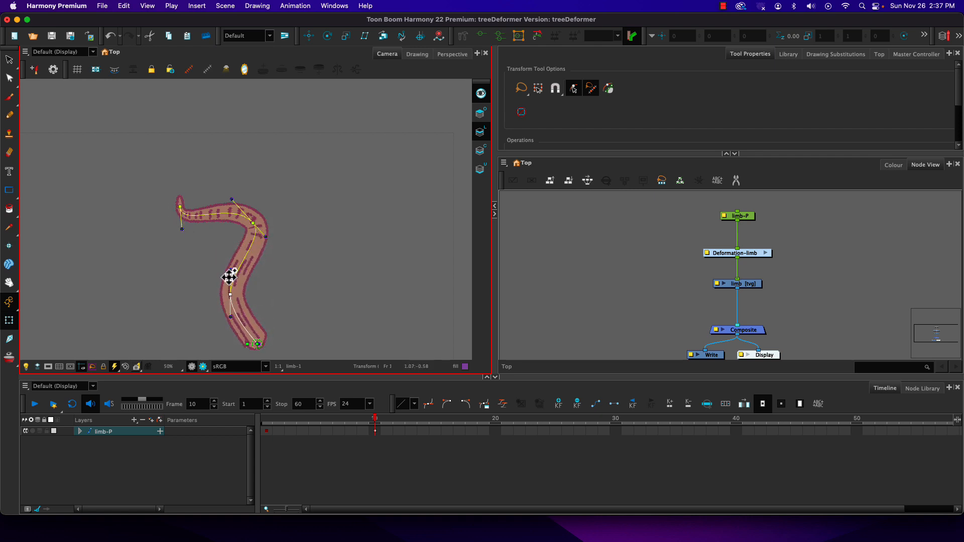
pyautogui.moveTo(245, 227); pyautogui.dragTo(278, 248)
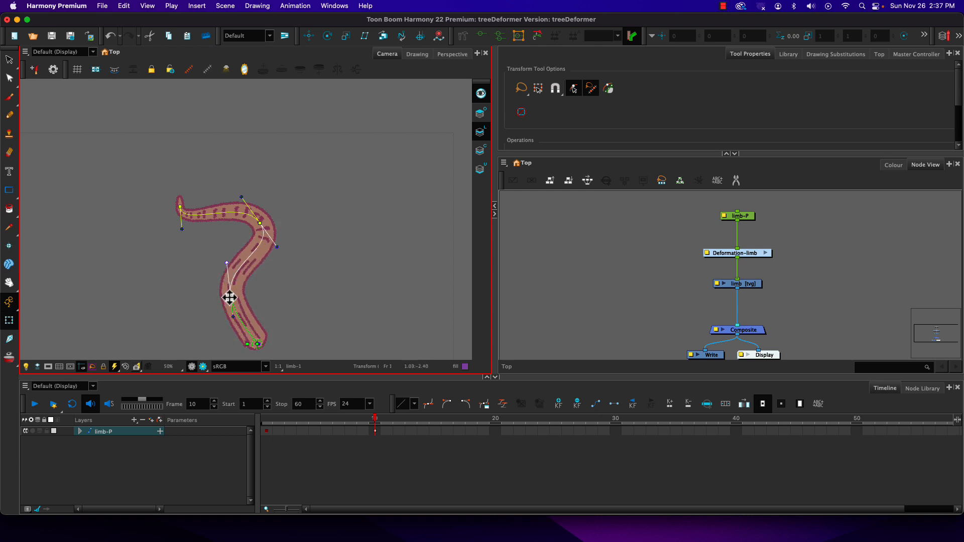
pyautogui.moveTo(230, 296); pyautogui.dragTo(222, 301)
# Add a keyframe on limb-P at frame 20 and reset the Deformation-limb chain to its initial position there.
pyautogui.moveTo(371, 419); pyautogui.dragTo(494, 423)
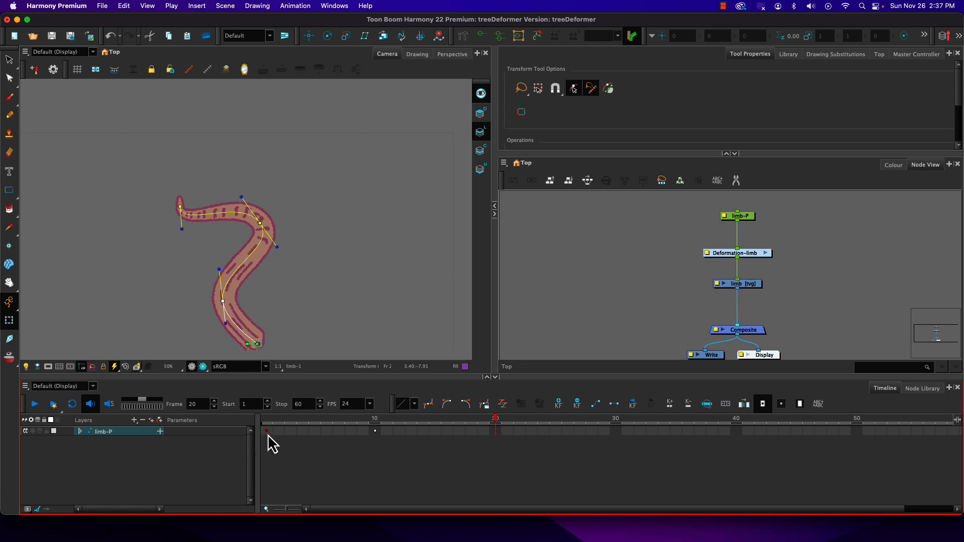
pyautogui.click(496, 432)
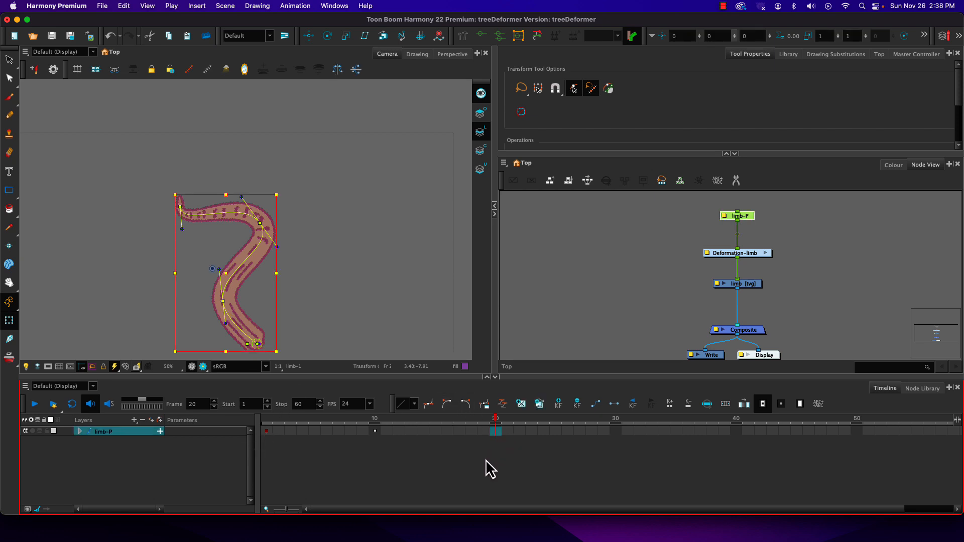
pyautogui.press('F6')
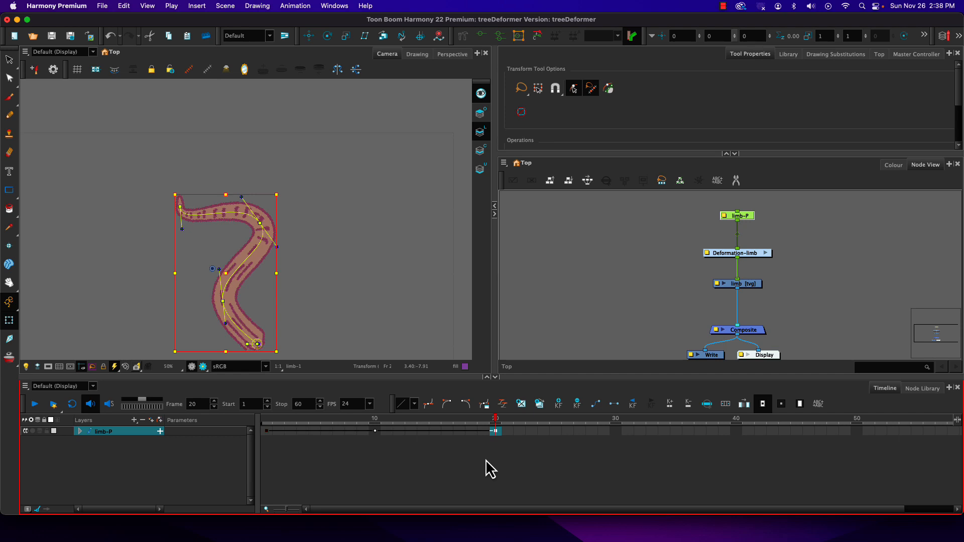
pyautogui.click(750, 255)
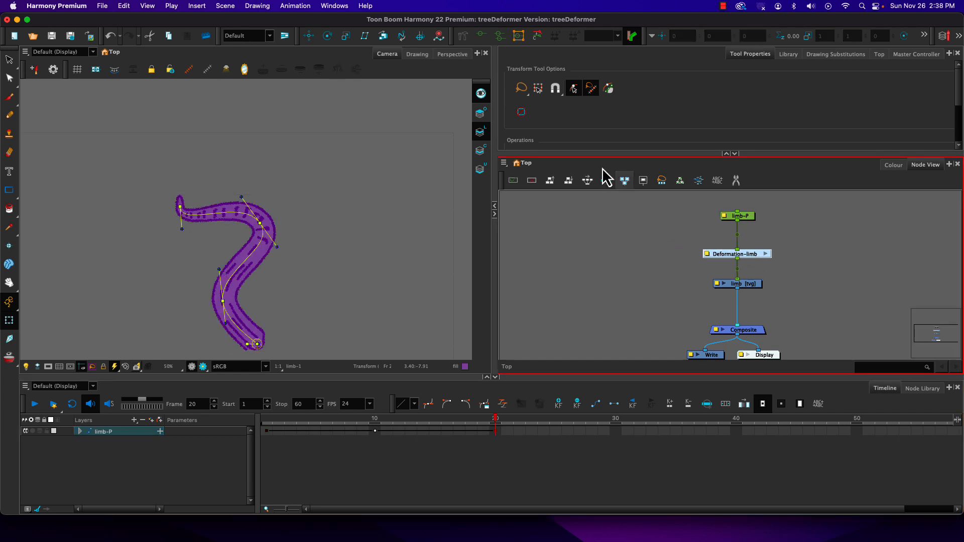
pyautogui.click(532, 39)
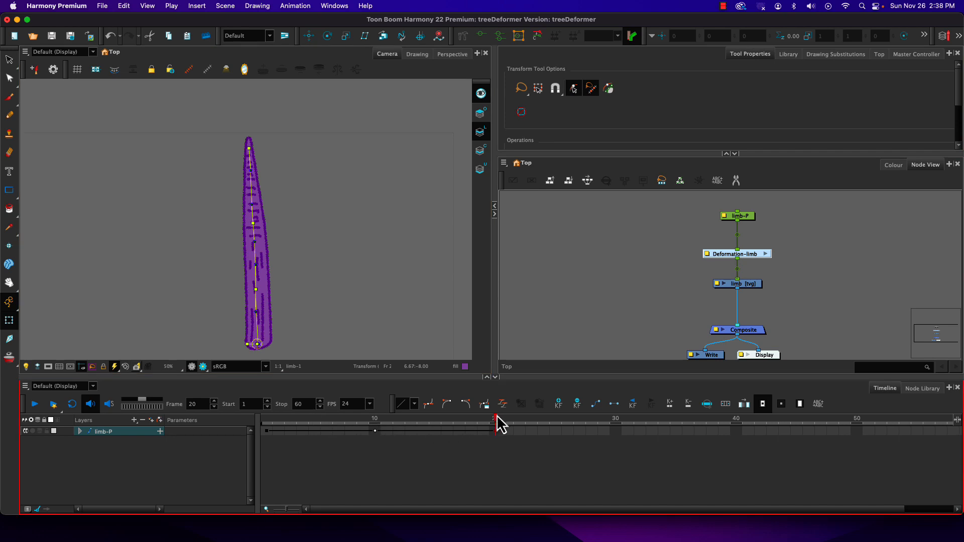
pyautogui.moveTo(497, 416)
pyautogui.mouseDown()
pyautogui.moveTo(245, 420)
pyautogui.moveTo(505, 420)
pyautogui.moveTo(310, 413)
pyautogui.moveTo(495, 420)
pyautogui.mouseUp()
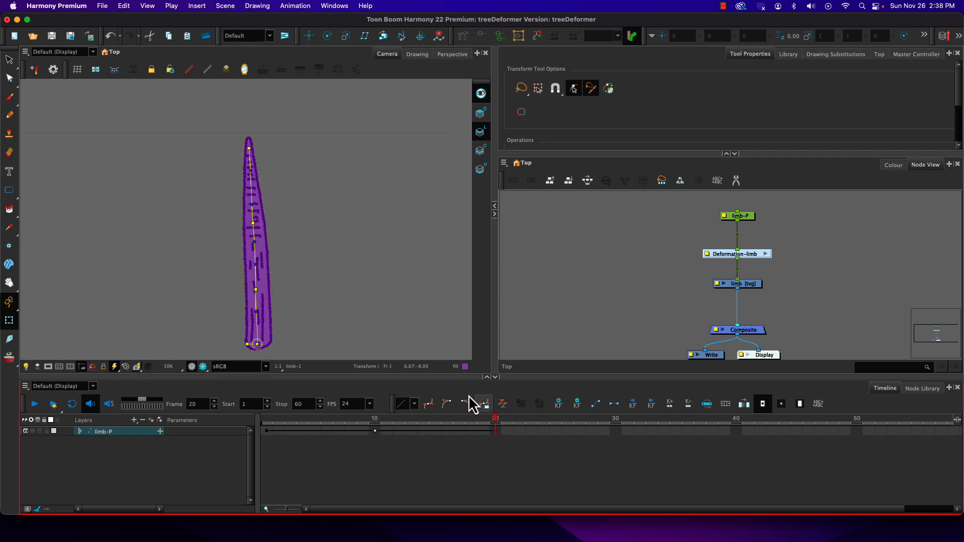
# At frame 20, bow the limb's upper joint left, curve its tip right and adjust the handles, ending with a scrub back to frame 1.
pyautogui.click(247, 224)
pyautogui.moveTo(253, 225); pyautogui.dragTo(215, 225)
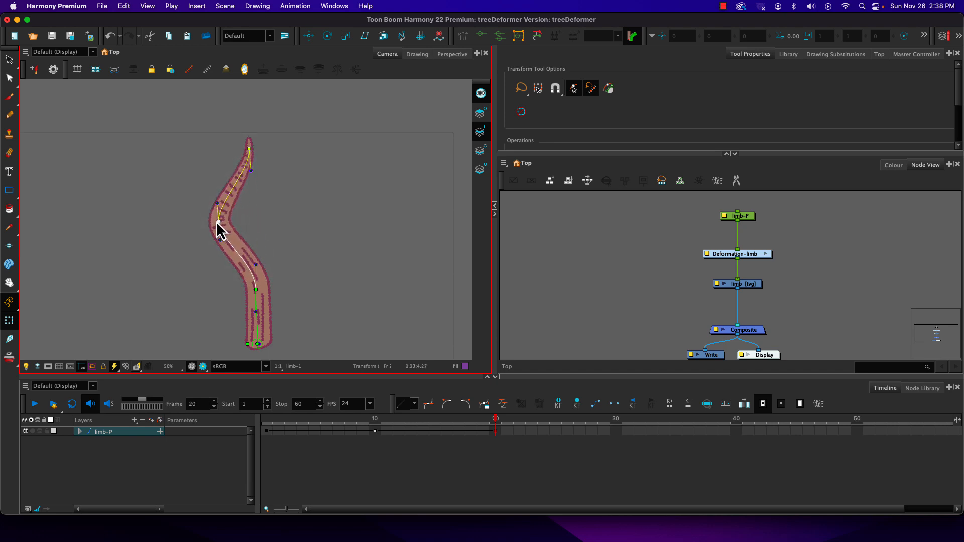
pyautogui.moveTo(249, 151); pyautogui.dragTo(301, 170)
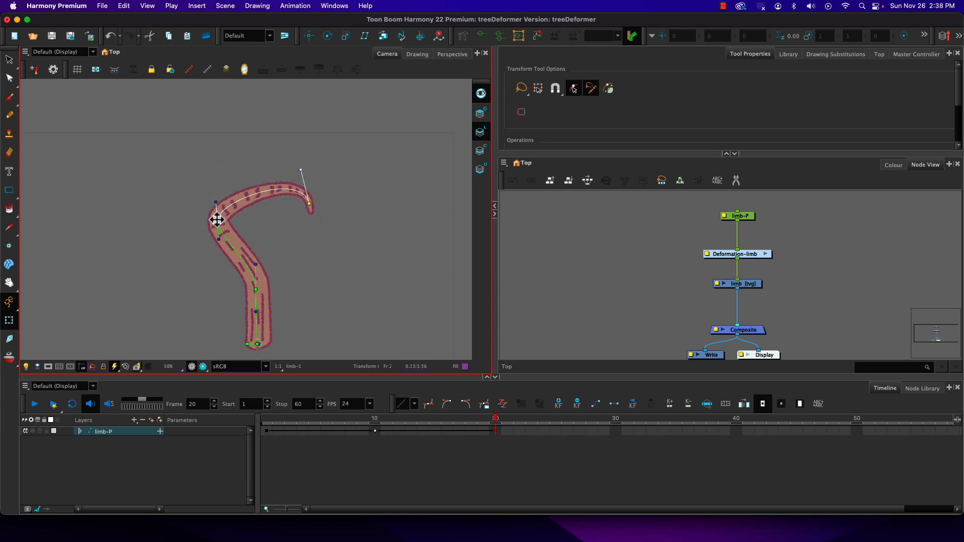
pyautogui.moveTo(218, 240); pyautogui.dragTo(216, 268)
pyautogui.moveTo(217, 203); pyautogui.dragTo(219, 179)
pyautogui.moveTo(474, 430); pyautogui.dragTo(181, 408)
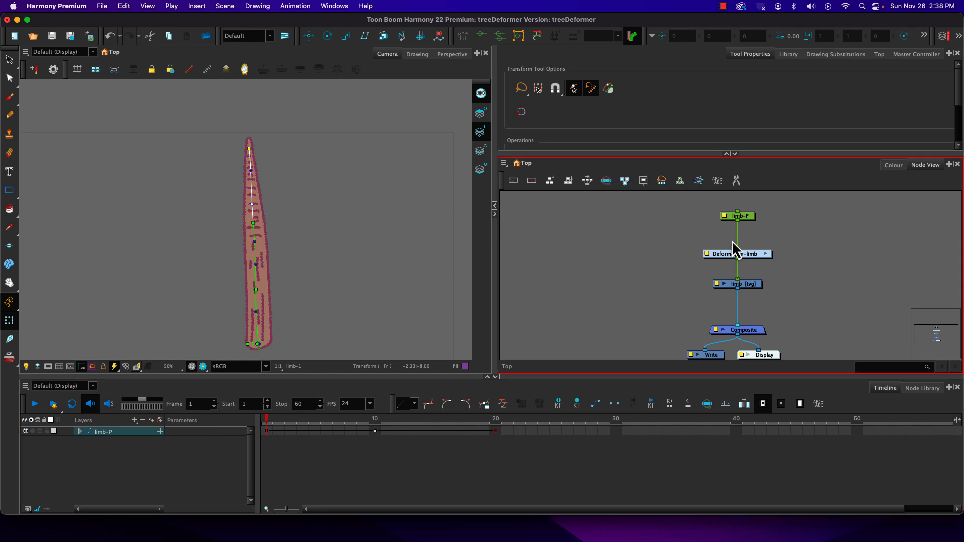
# Detach the Deformation-limb node from between limb-P and the limb drawing and set it aside in the node network.
pyautogui.moveTo(753, 264); pyautogui.dragTo(751, 254)
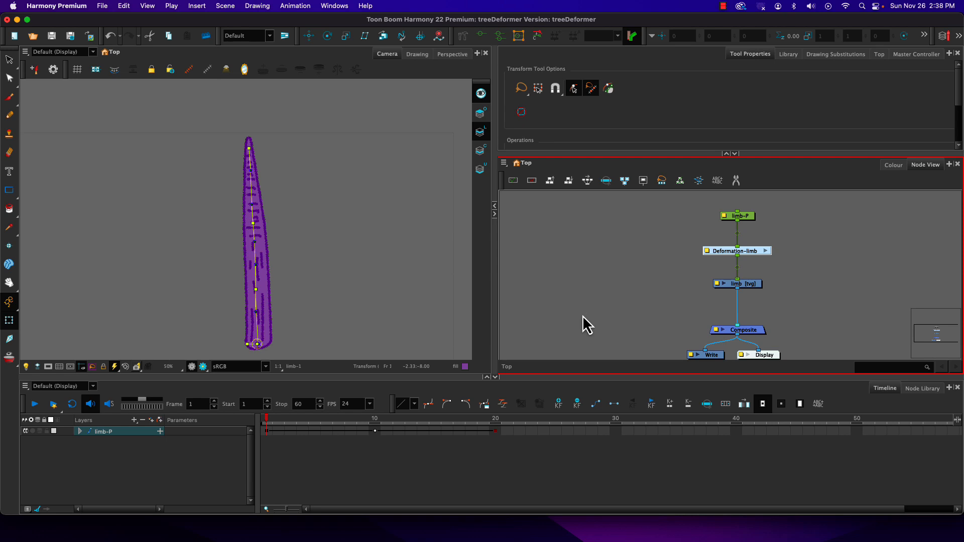
pyautogui.click(686, 278)
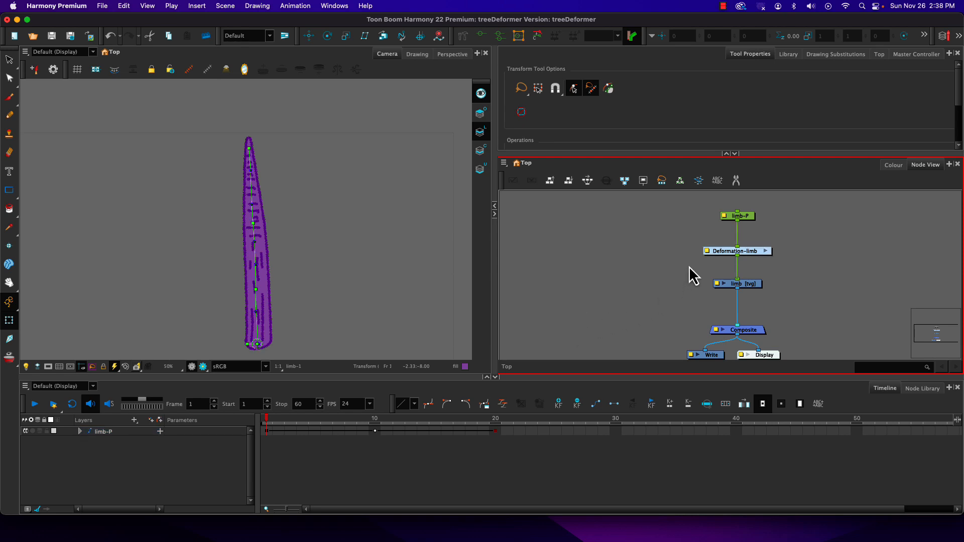
pyautogui.click(724, 252)
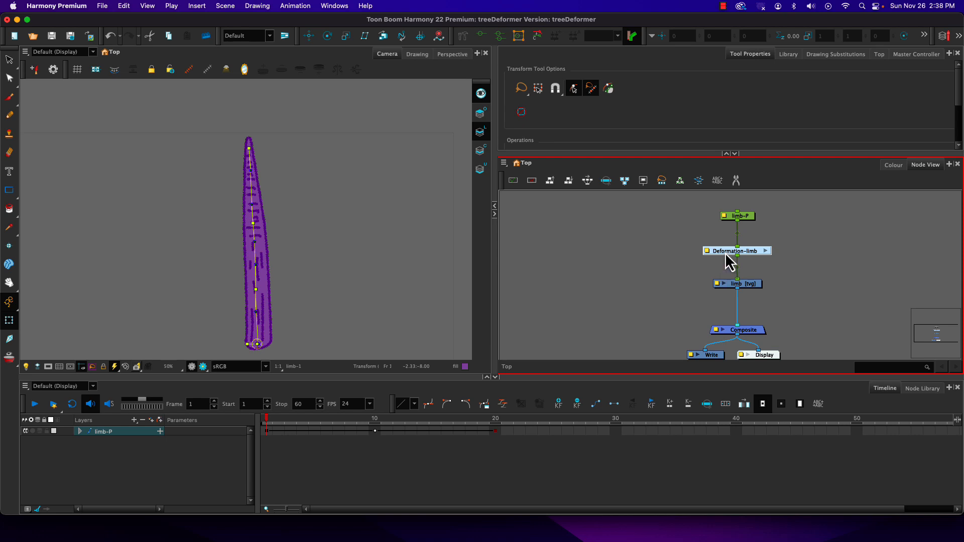
pyautogui.moveTo(726, 252); pyautogui.dragTo(641, 254)
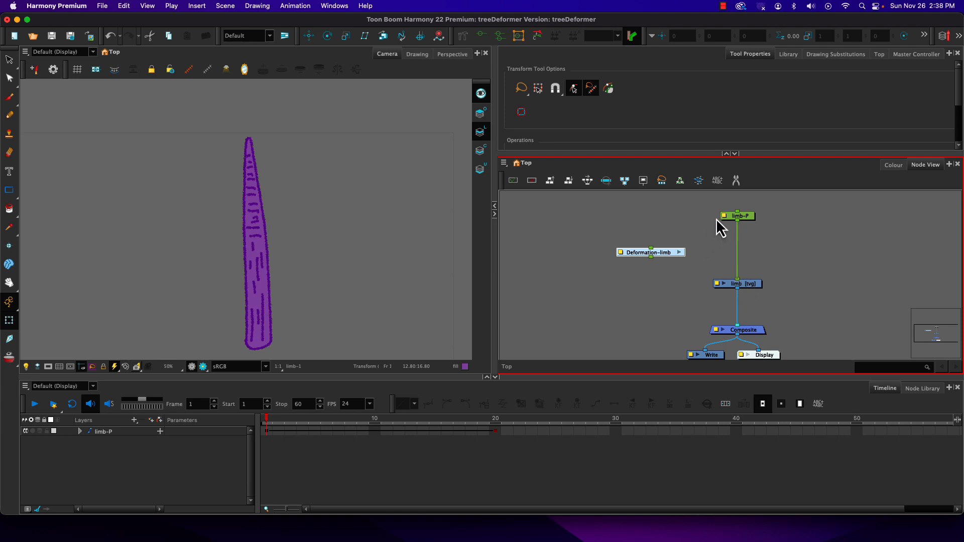
# Select the limb drawing node and activate the Rigging tool in envelope mode.
pyautogui.click(751, 284)
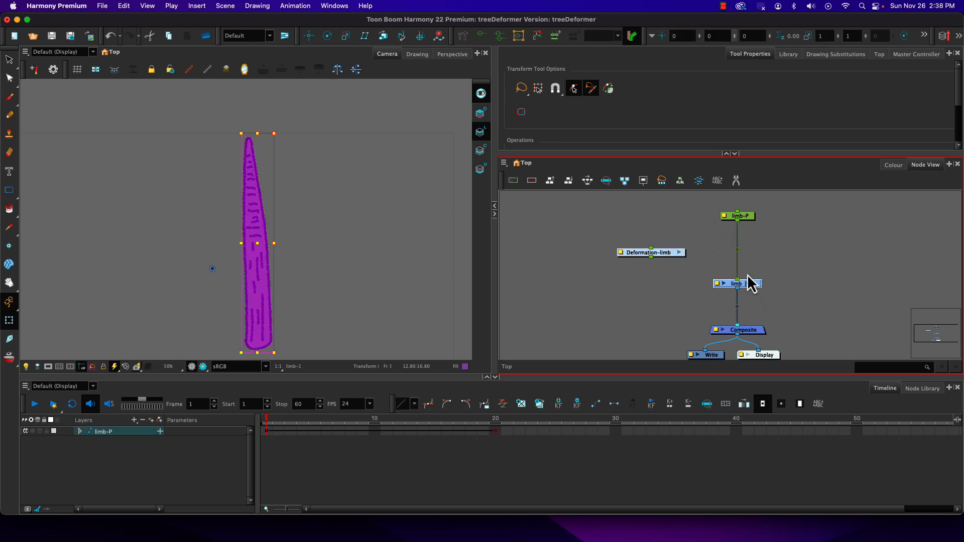
pyautogui.click(461, 37)
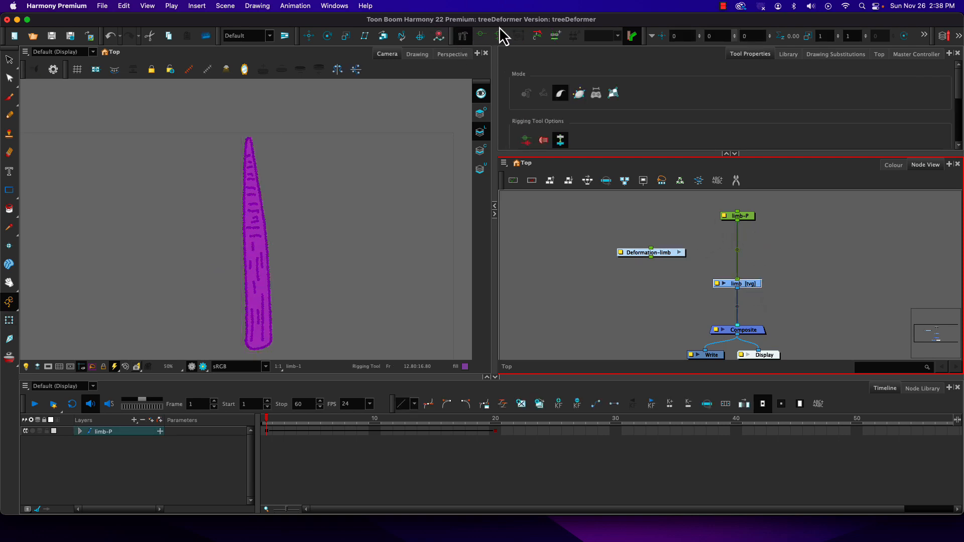
pyautogui.click(578, 93)
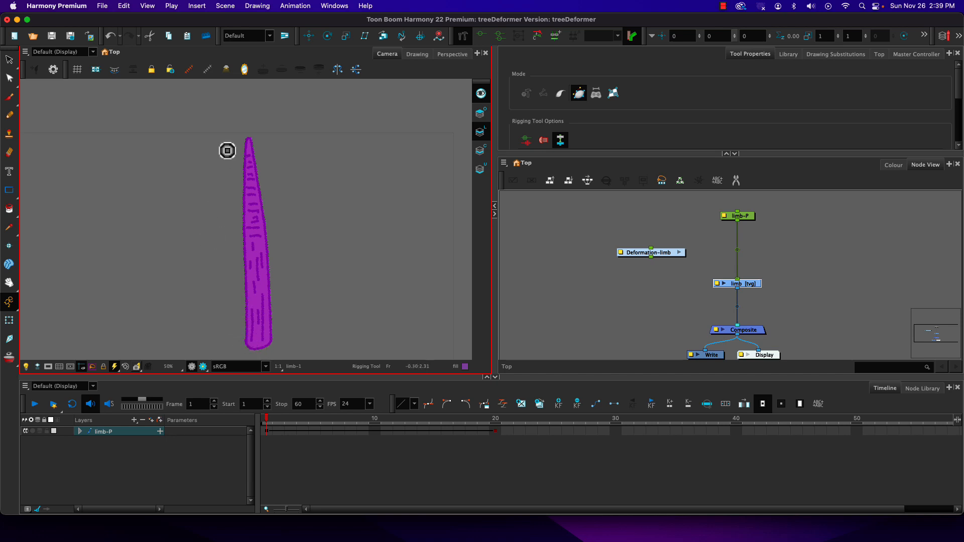
# Examine the Envelope Creator's settings for the selected limb and close it without creating an envelope.
pyautogui.click(258, 6)
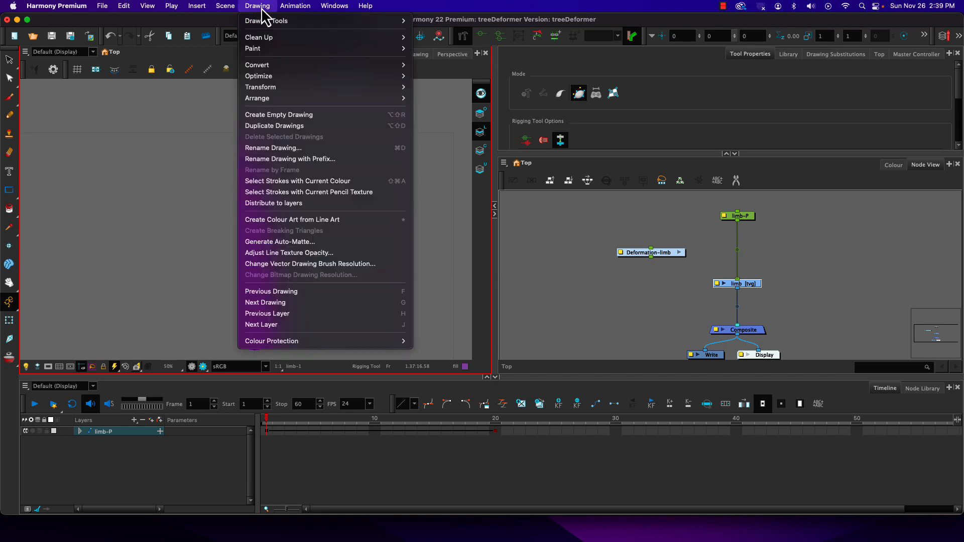
pyautogui.moveTo(284, 7)
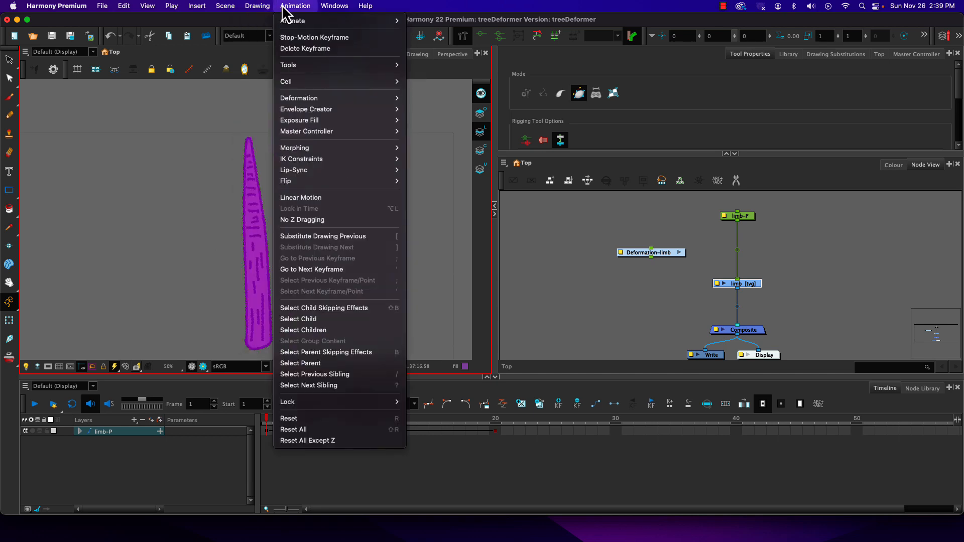
pyautogui.moveTo(294, 112)
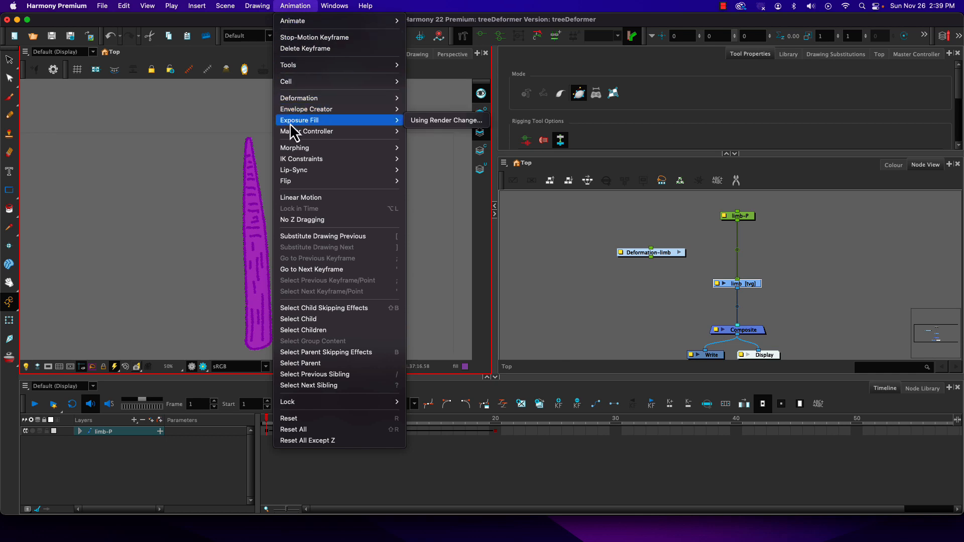
pyautogui.click(290, 113)
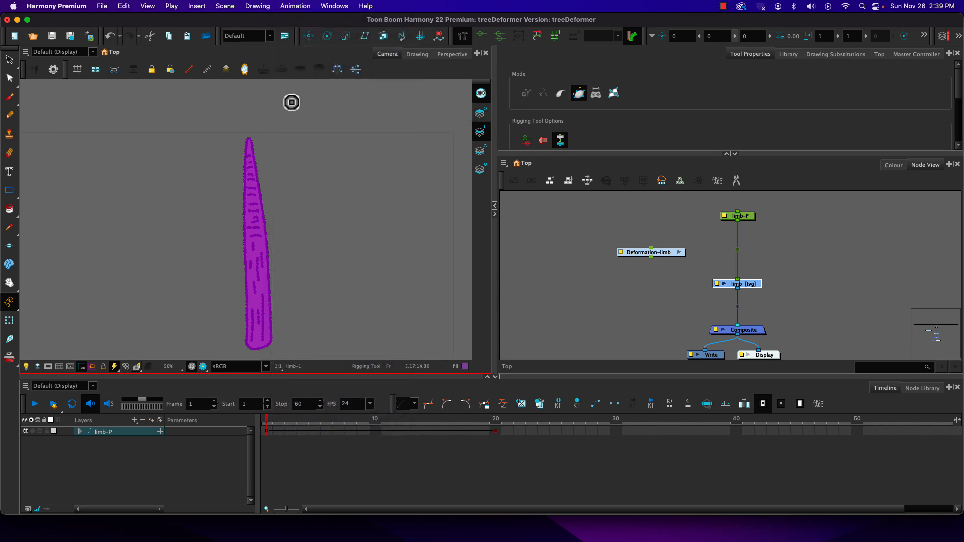
pyautogui.click(298, 6)
pyautogui.moveTo(306, 111)
pyautogui.click(414, 110)
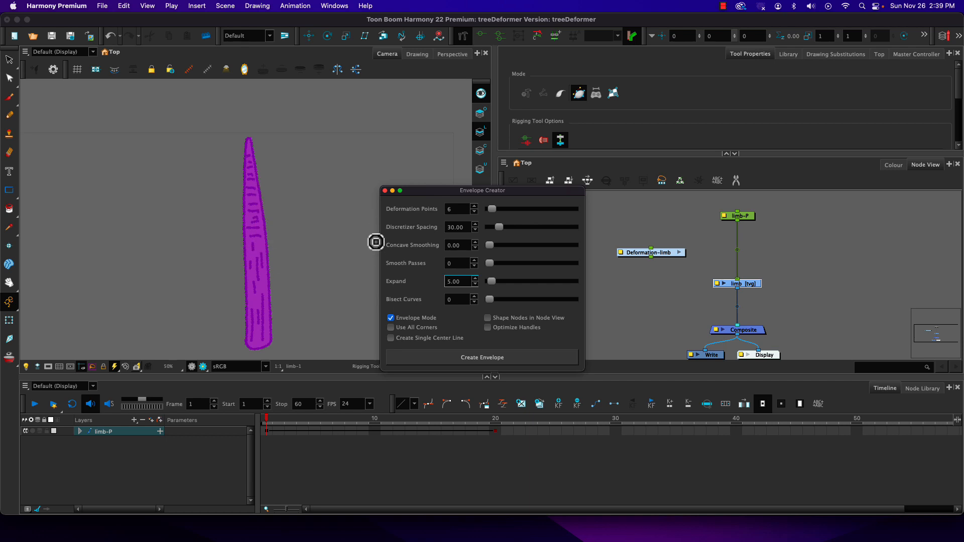
pyautogui.click(385, 190)
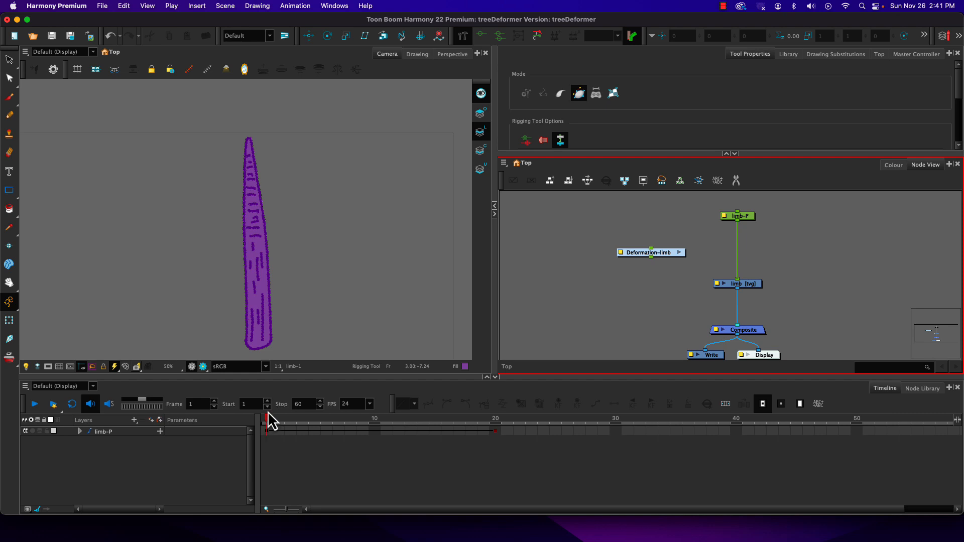
# Draw a closed six-point envelope around the selected limb from its base, up one side, over the tip and down the other.
pyautogui.click(751, 291)
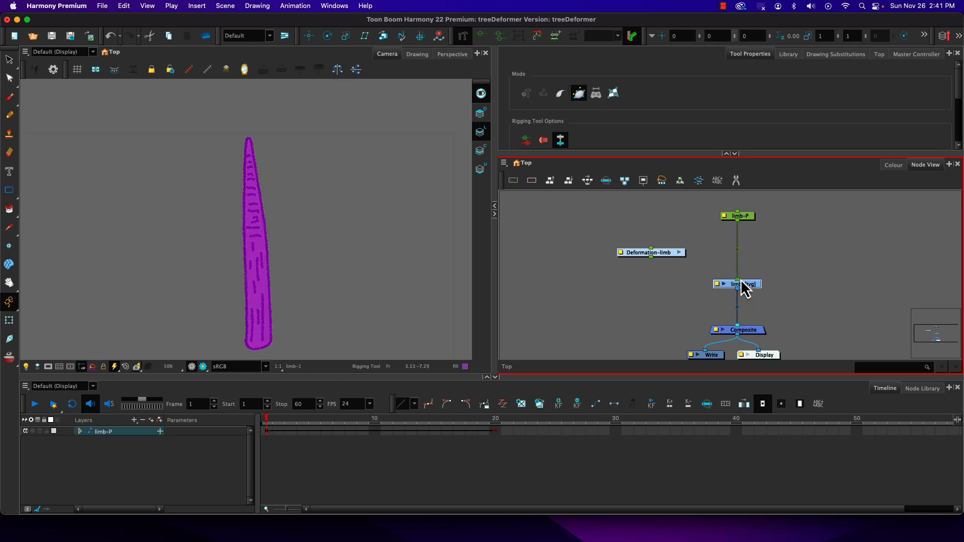
pyautogui.click(252, 353)
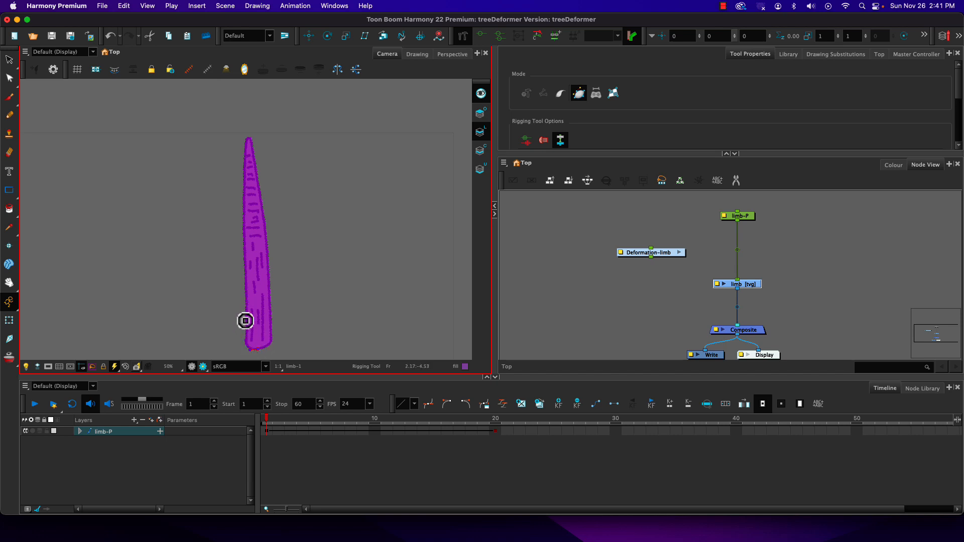
pyautogui.moveTo(246, 321)
pyautogui.mouseDown()
pyautogui.moveTo(244, 338)
pyautogui.moveTo(257, 349)
pyautogui.mouseUp()
pyautogui.moveTo(244, 217); pyautogui.dragTo(243, 240)
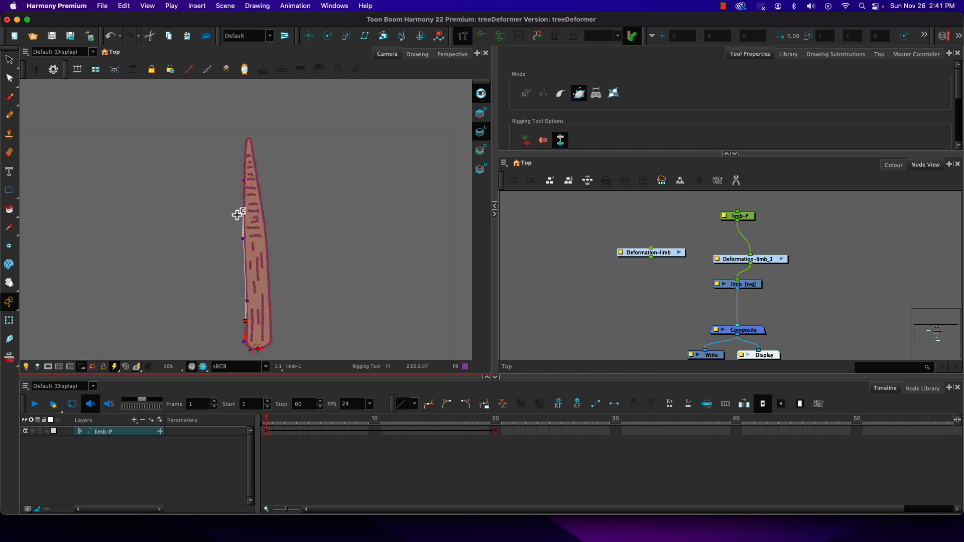
pyautogui.moveTo(248, 138); pyautogui.dragTo(240, 140)
pyautogui.click(264, 211)
pyautogui.moveTo(274, 322); pyautogui.dragTo(272, 286)
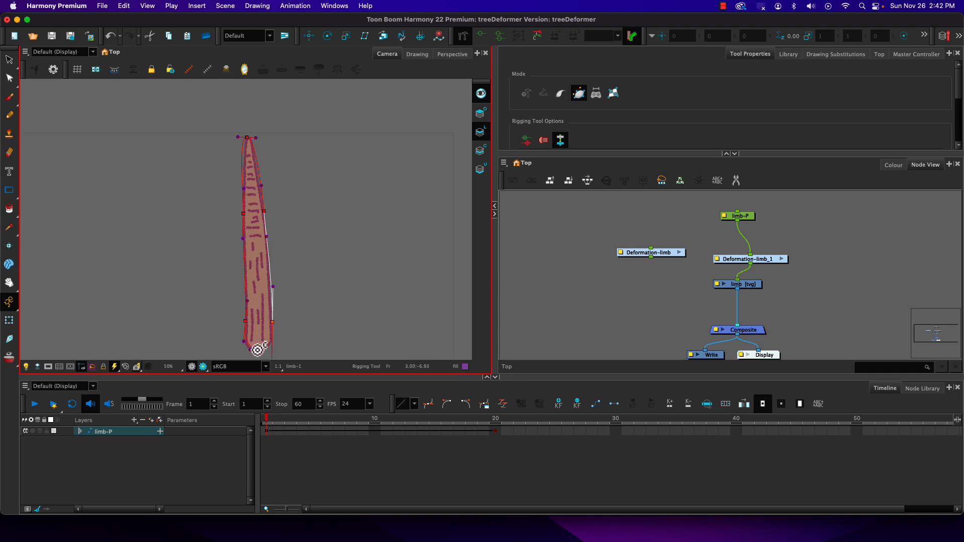
pyautogui.click(257, 350)
pyautogui.moveTo(269, 347); pyautogui.dragTo(255, 311)
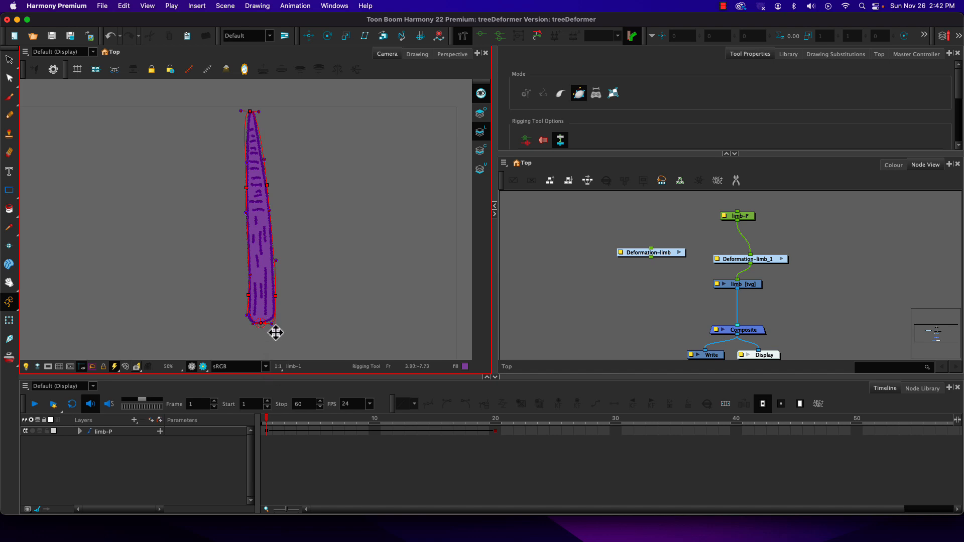
# Adjust the envelope's points and handles at the base, along both sides and at the tip to follow the limb's outline.
pyautogui.click(275, 322)
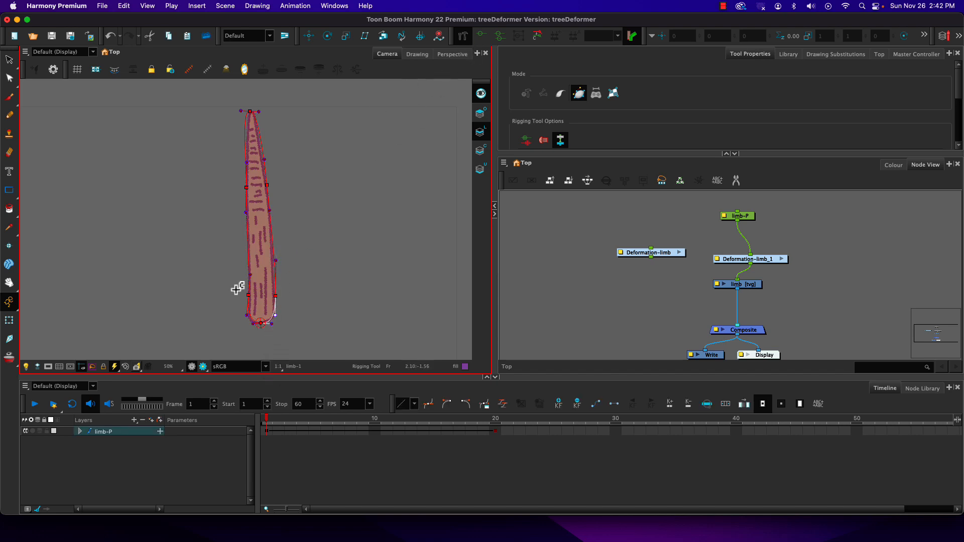
pyautogui.moveTo(247, 316); pyautogui.dragTo(245, 325)
pyautogui.moveTo(251, 275); pyautogui.dragTo(250, 271)
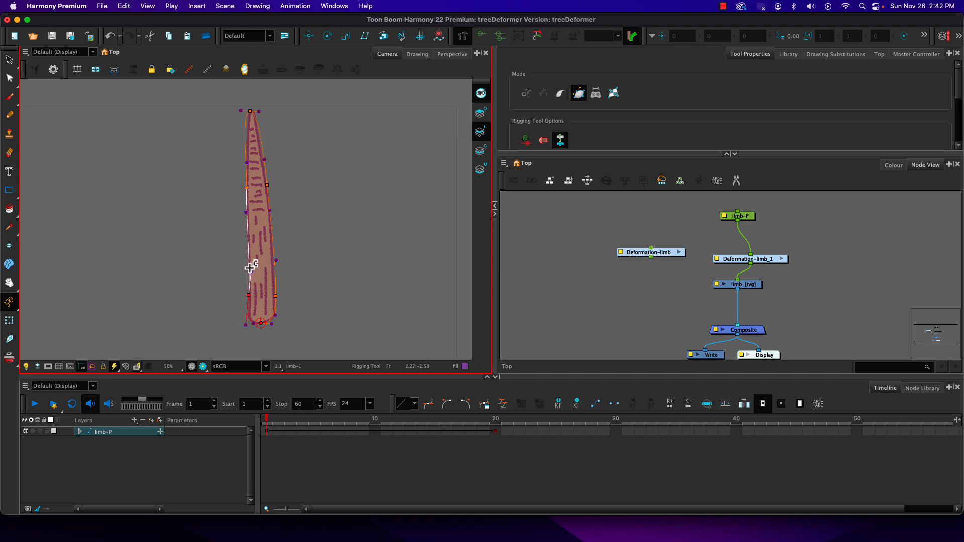
pyautogui.moveTo(246, 189)
pyautogui.mouseDown()
pyautogui.moveTo(247, 202)
pyautogui.moveTo(245, 194)
pyautogui.mouseUp()
pyautogui.moveTo(241, 111); pyautogui.dragTo(257, 109)
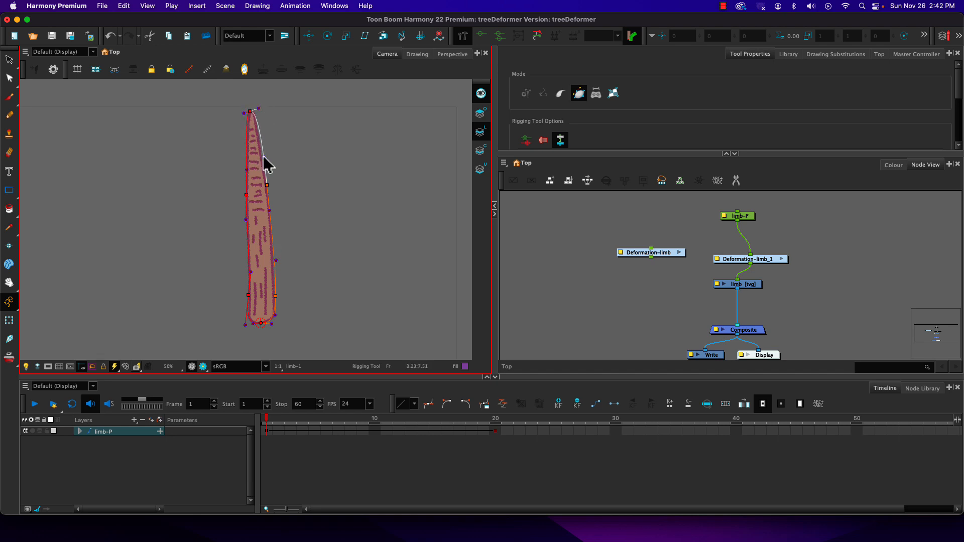
pyautogui.moveTo(276, 261); pyautogui.dragTo(274, 254)
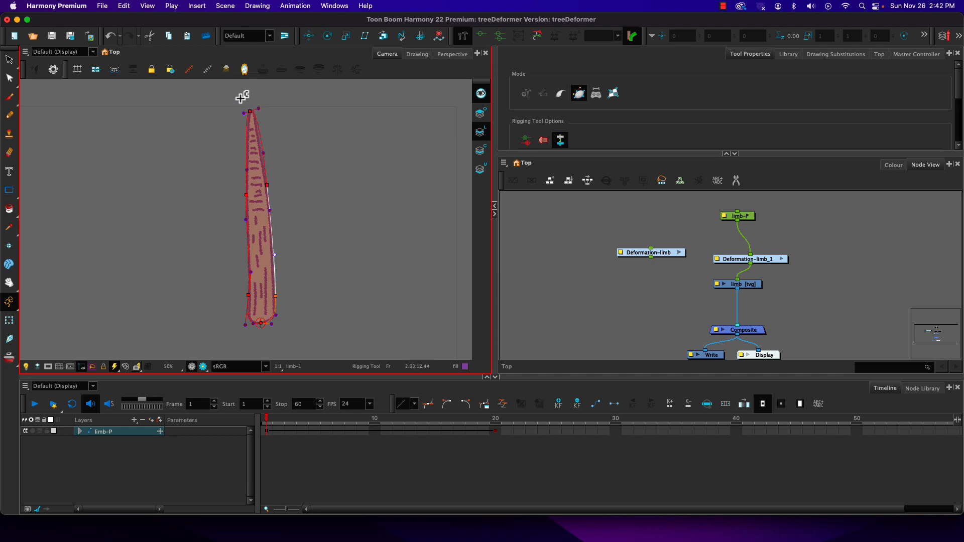
pyautogui.moveTo(246, 115)
pyautogui.mouseDown()
pyautogui.moveTo(244, 96)
pyautogui.moveTo(250, 133)
pyautogui.moveTo(273, 125)
pyautogui.moveTo(234, 121)
pyautogui.moveTo(241, 111)
pyautogui.mouseUp()
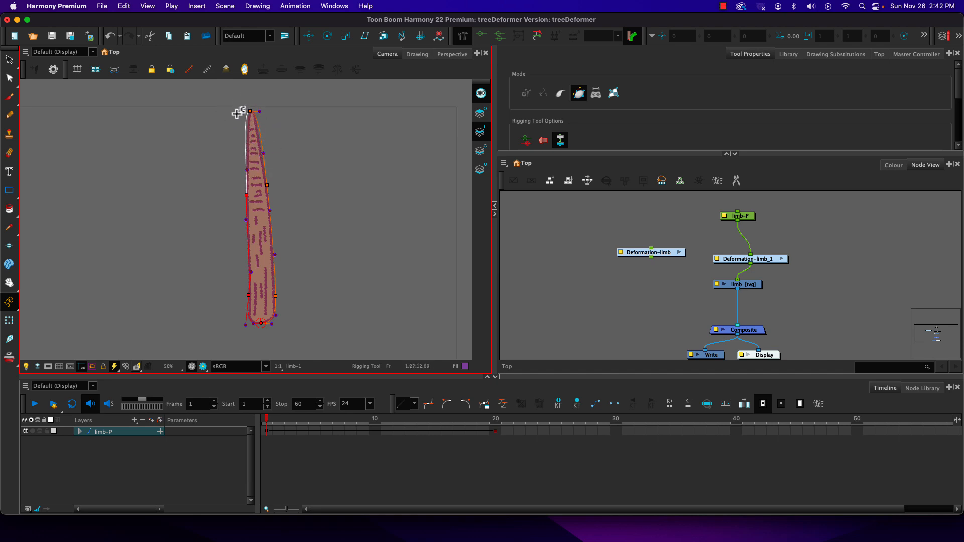
# Try swinging the envelope's tip handles well above the limb, and undo the change.
pyautogui.moveTo(241, 112); pyautogui.dragTo(264, 87)
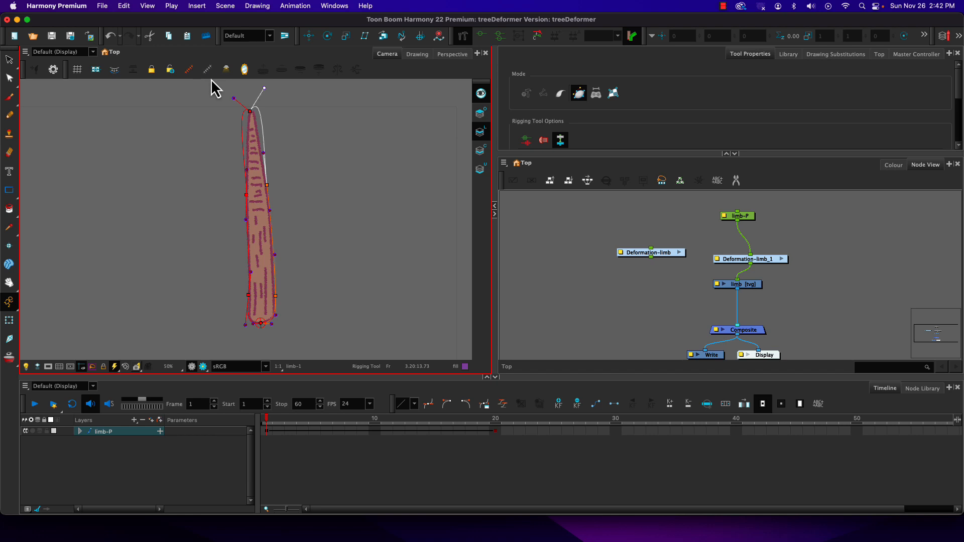
pyautogui.press('super+z')
pyautogui.press('super+z')
pyautogui.press('super+z')
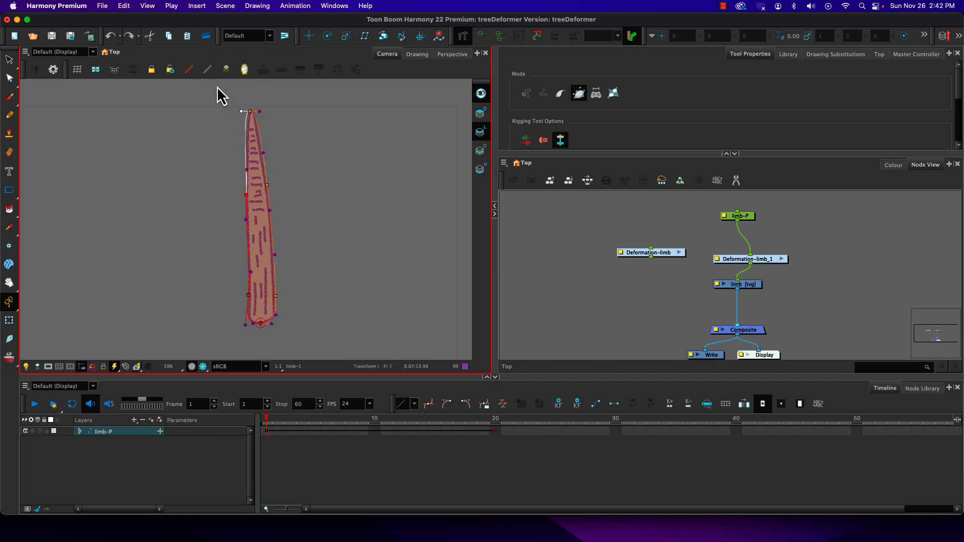
# Fine-tune the envelope's tip and upper-right handles to hug the limb, and activate the Transform tool.
pyautogui.moveTo(242, 112)
pyautogui.mouseDown()
pyautogui.moveTo(239, 119)
pyautogui.moveTo(243, 112)
pyautogui.mouseUp()
pyautogui.moveTo(263, 152); pyautogui.dragTo(260, 152)
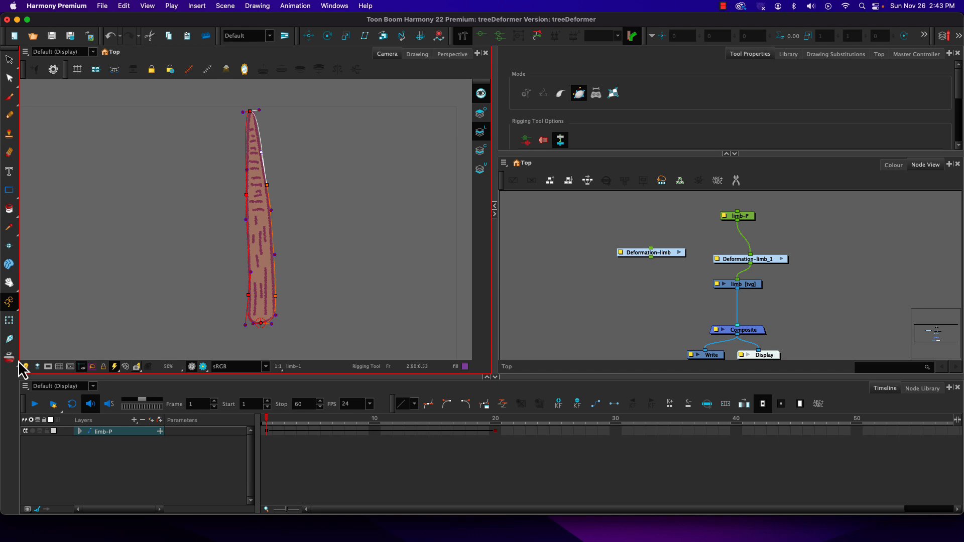
pyautogui.click(9, 322)
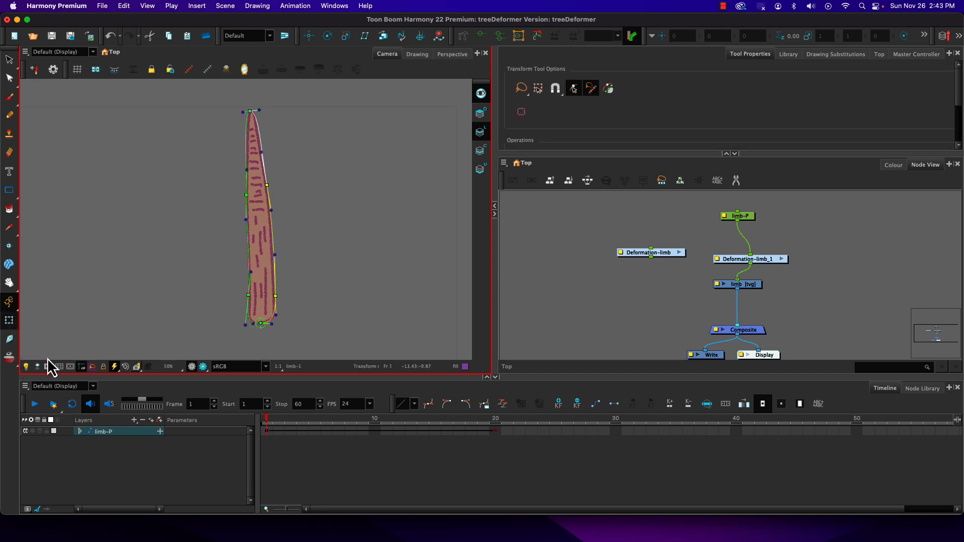
# Fold the limb's upper part down to the left by moving the envelope's middle and tip points and angling the tip handle.
pyautogui.click(231, 196)
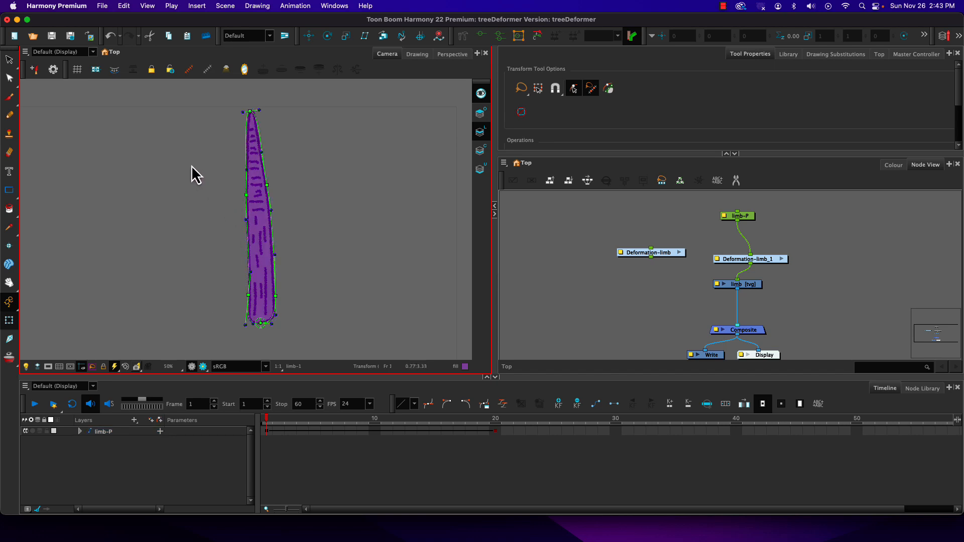
pyautogui.click(246, 196)
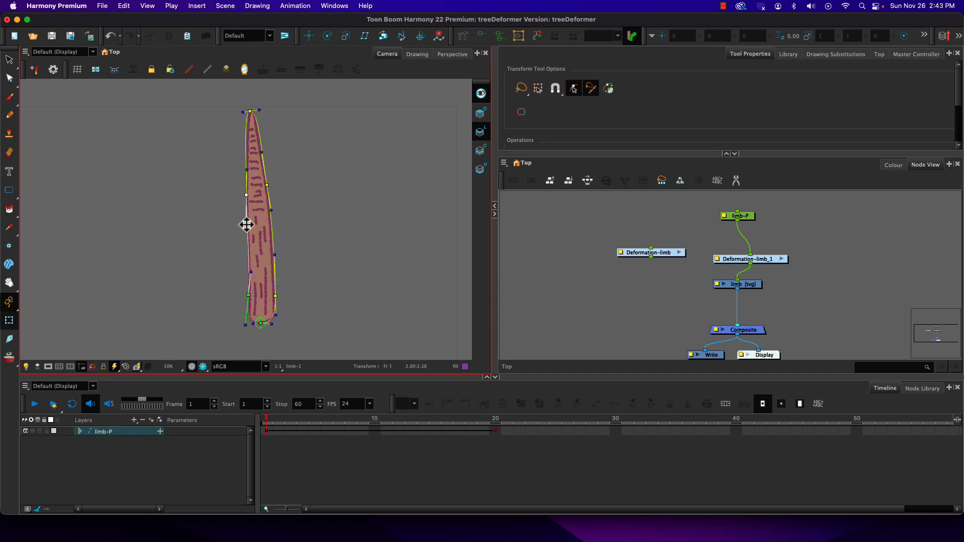
pyautogui.moveTo(247, 199); pyautogui.dragTo(269, 195)
pyautogui.moveTo(245, 116); pyautogui.dragTo(190, 229)
pyautogui.moveTo(243, 199); pyautogui.dragTo(243, 205)
pyautogui.moveTo(190, 231); pyautogui.dragTo(188, 214)
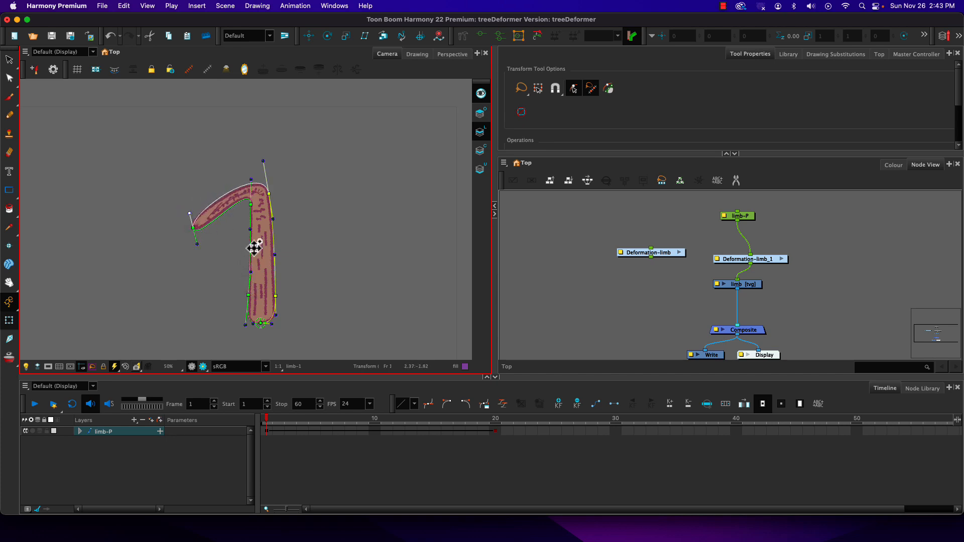
# Refine the folded limb by adjusting the inner bend, outer elbow, lower side points and tip handle of the envelope.
pyautogui.moveTo(252, 207); pyautogui.dragTo(252, 213)
pyautogui.moveTo(248, 295); pyautogui.dragTo(249, 286)
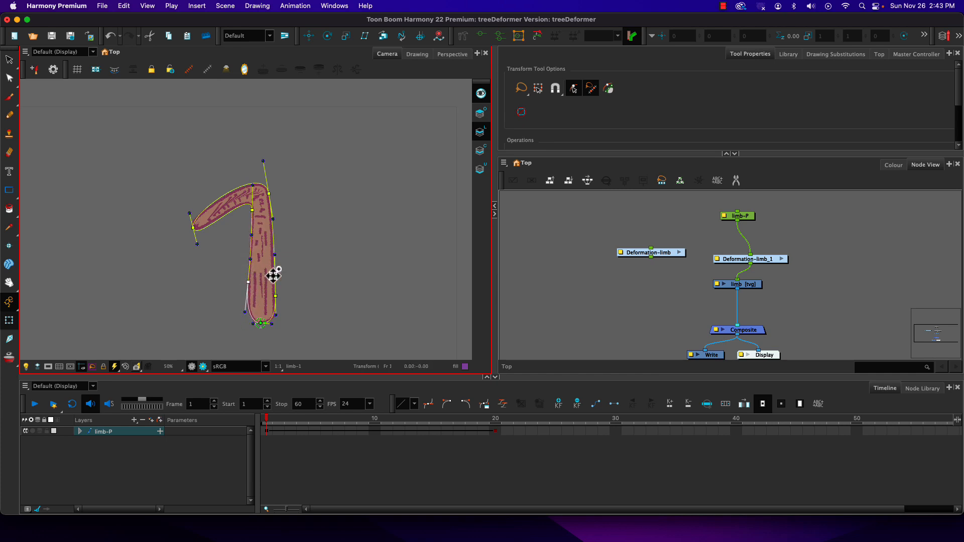
pyautogui.moveTo(274, 256); pyautogui.dragTo(277, 285)
pyautogui.moveTo(269, 194)
pyautogui.mouseDown()
pyautogui.moveTo(275, 209)
pyautogui.moveTo(272, 185)
pyautogui.mouseUp()
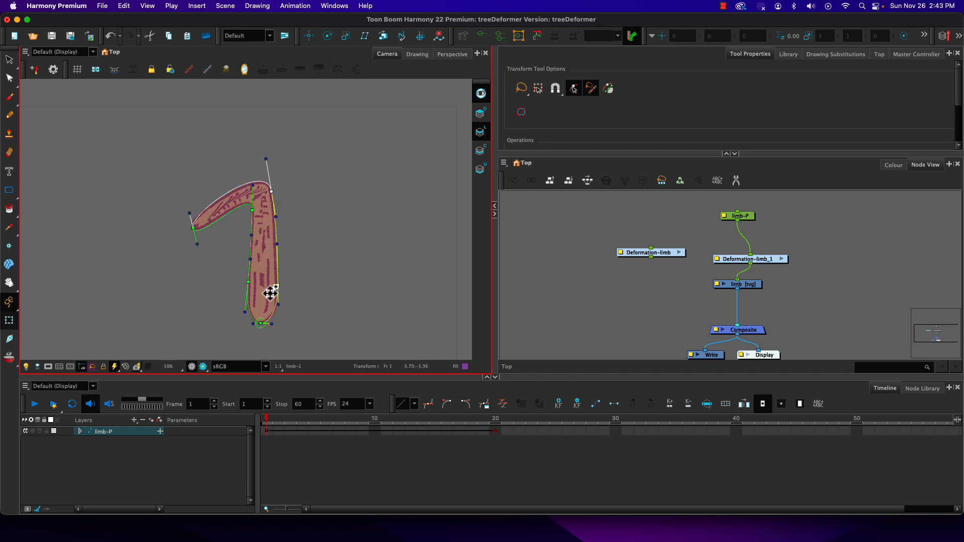
pyautogui.moveTo(189, 215); pyautogui.dragTo(189, 220)
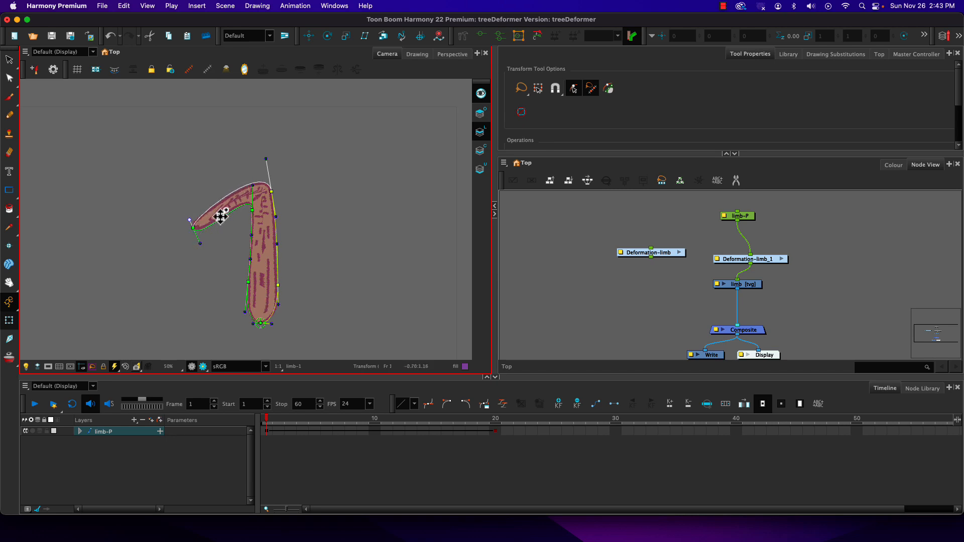
pyautogui.click(252, 214)
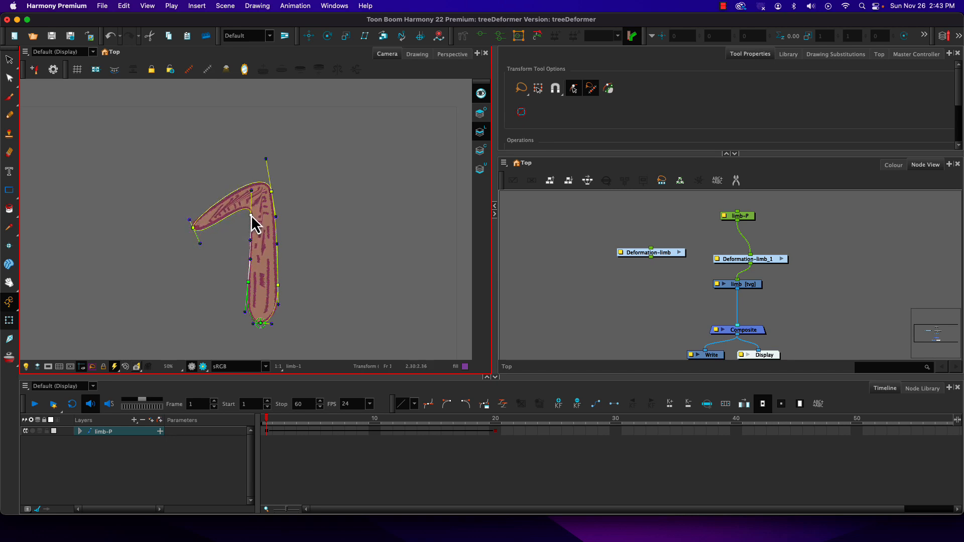
pyautogui.moveTo(251, 200); pyautogui.dragTo(251, 194)
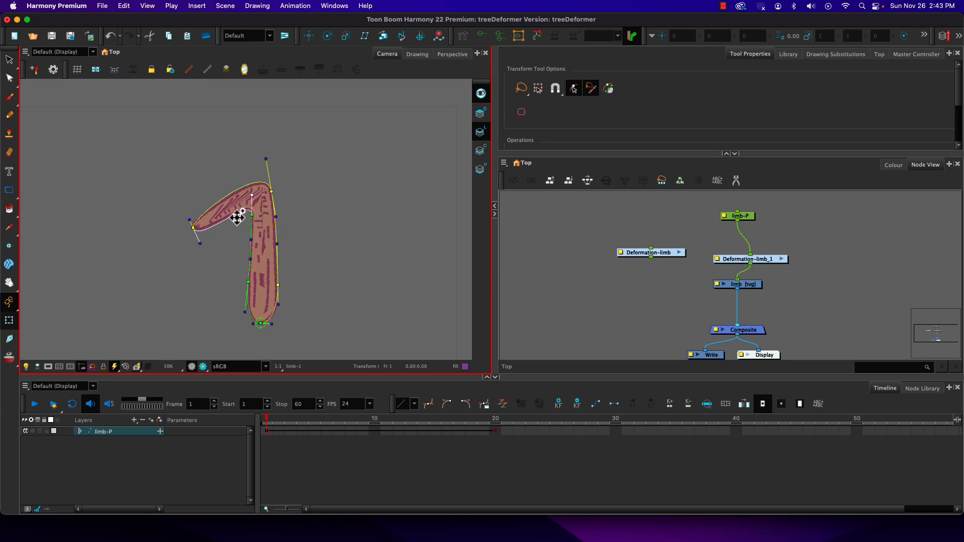
# Nudge the envelope's left side handle and swap Deformation-limb_1 for Deformation-limb between the limb-P peg and the limb drawing.
pyautogui.moveTo(250, 259); pyautogui.dragTo(250, 256)
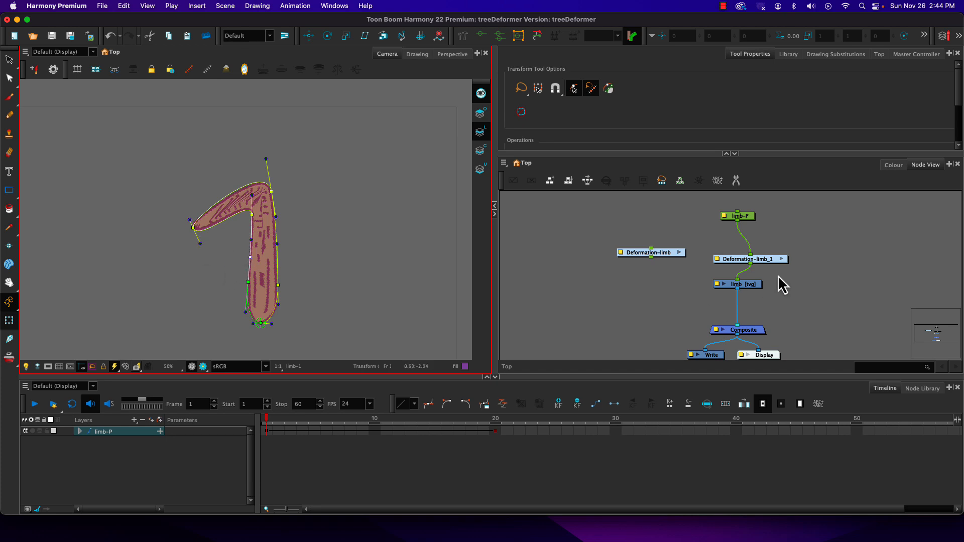
pyautogui.moveTo(772, 260); pyautogui.dragTo(861, 263)
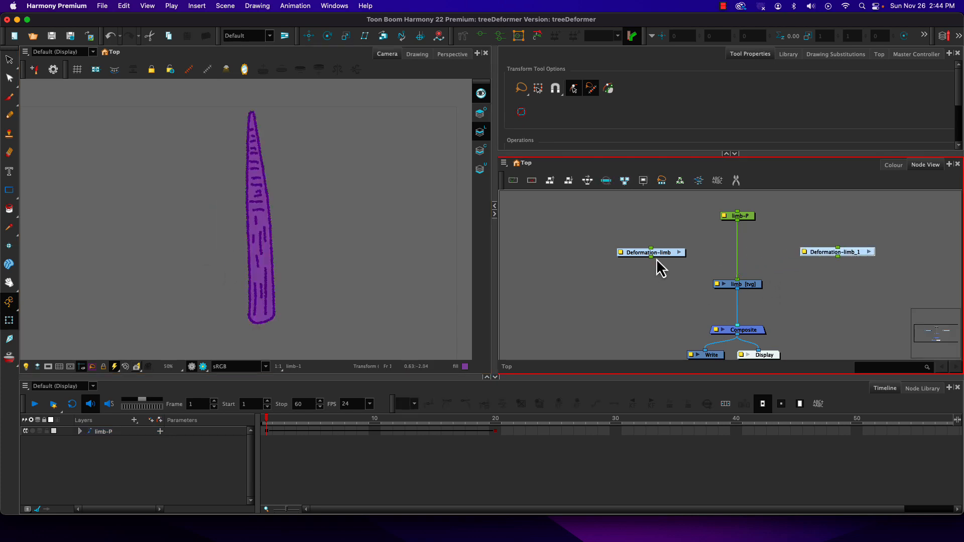
pyautogui.moveTo(652, 253); pyautogui.dragTo(739, 254)
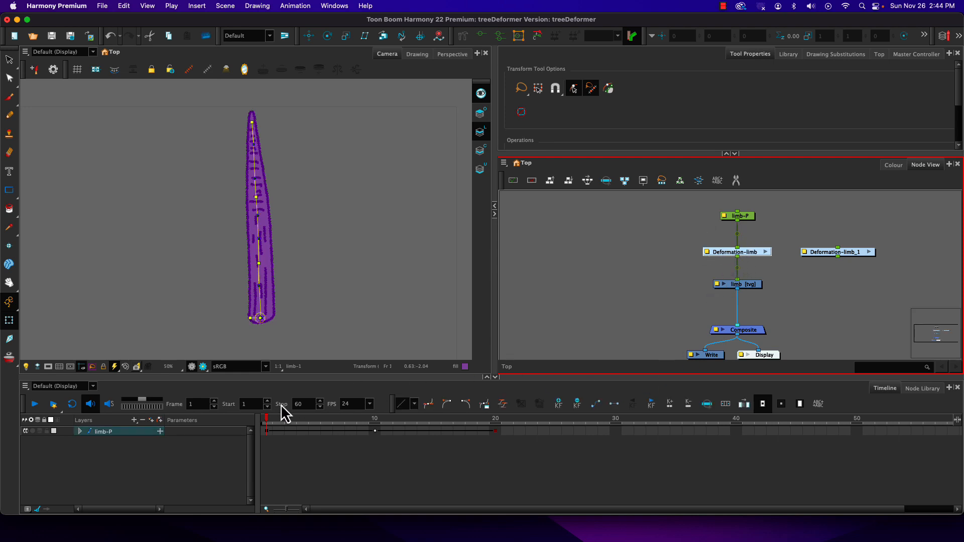
pyautogui.moveTo(269, 418)
pyautogui.mouseDown()
pyautogui.moveTo(465, 406)
pyautogui.moveTo(259, 411)
pyautogui.mouseUp()
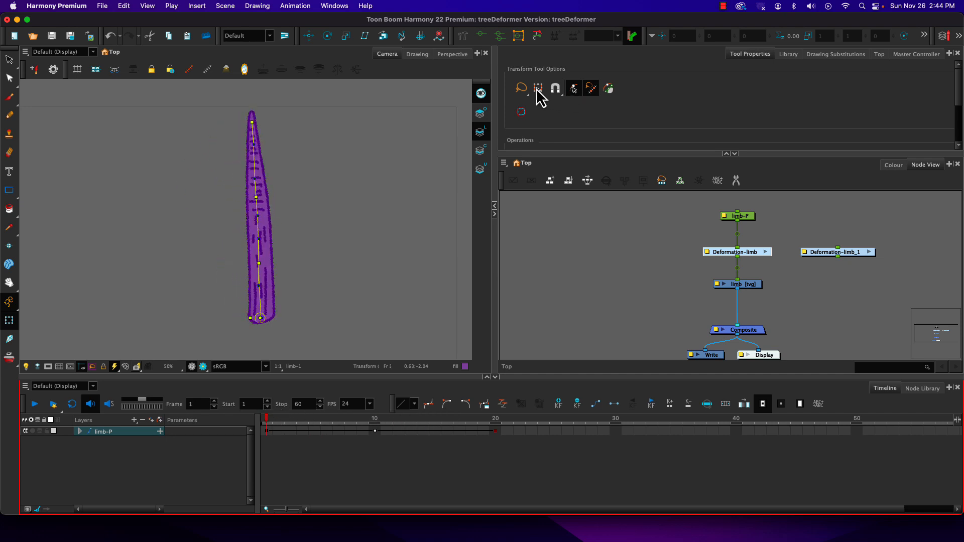
# Activate the Rigging tool in Curve mode and hide the limb's deformation controls.
pyautogui.click(462, 36)
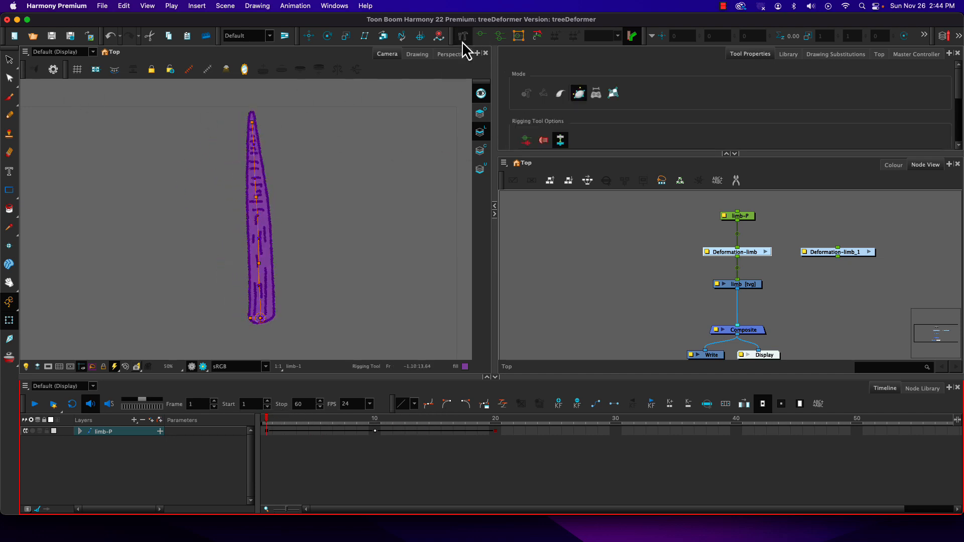
pyautogui.click(560, 96)
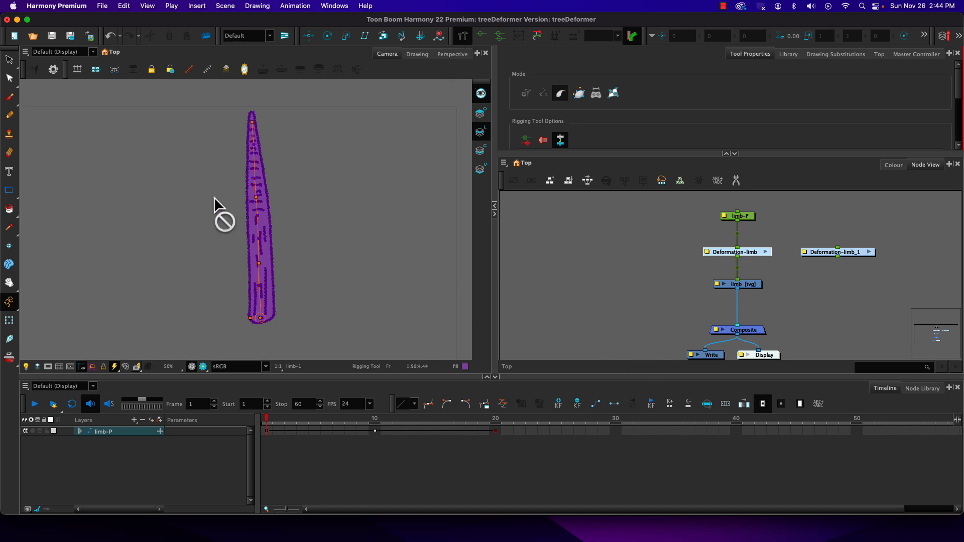
pyautogui.click(206, 71)
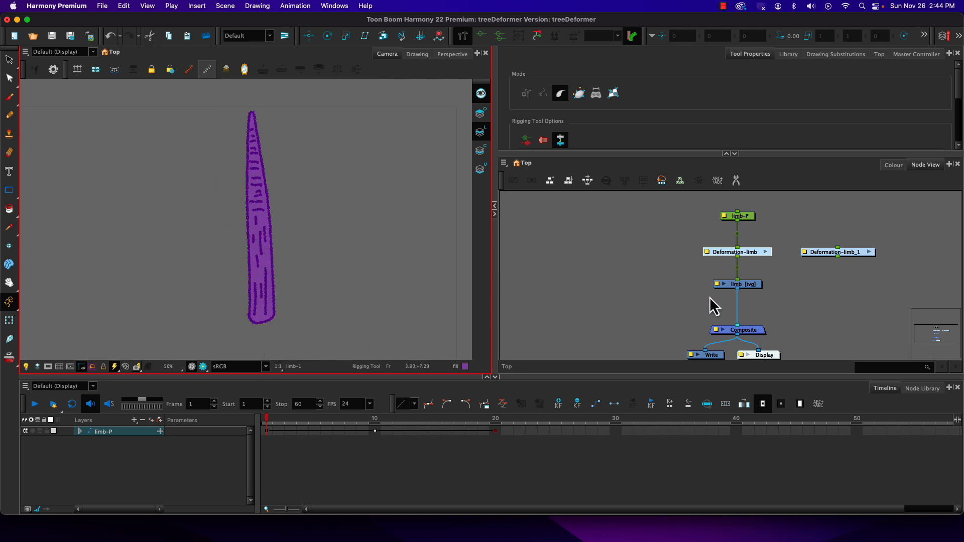
# Toggle the limb drawing's deformation controls off and back on, and select the Deformation-limb group.
pyautogui.click(744, 285)
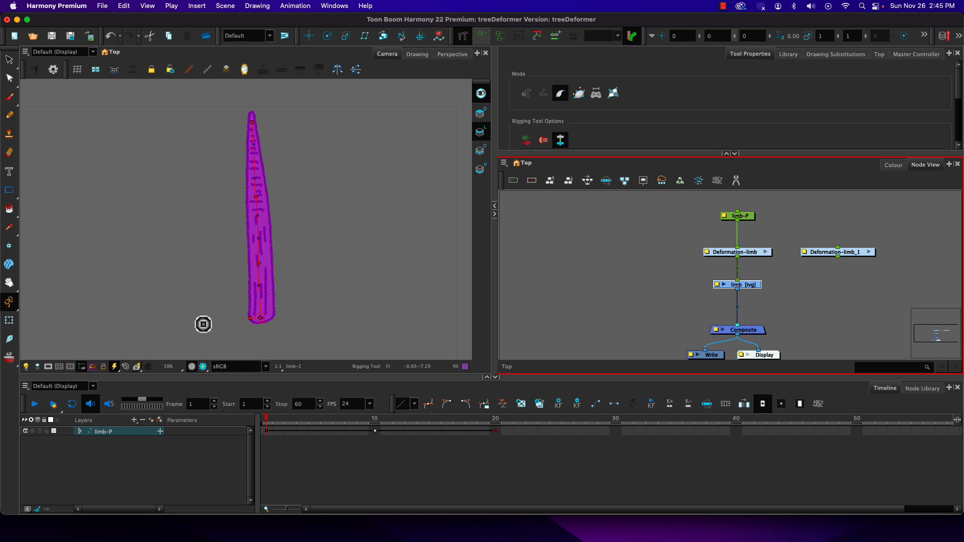
pyautogui.click(206, 69)
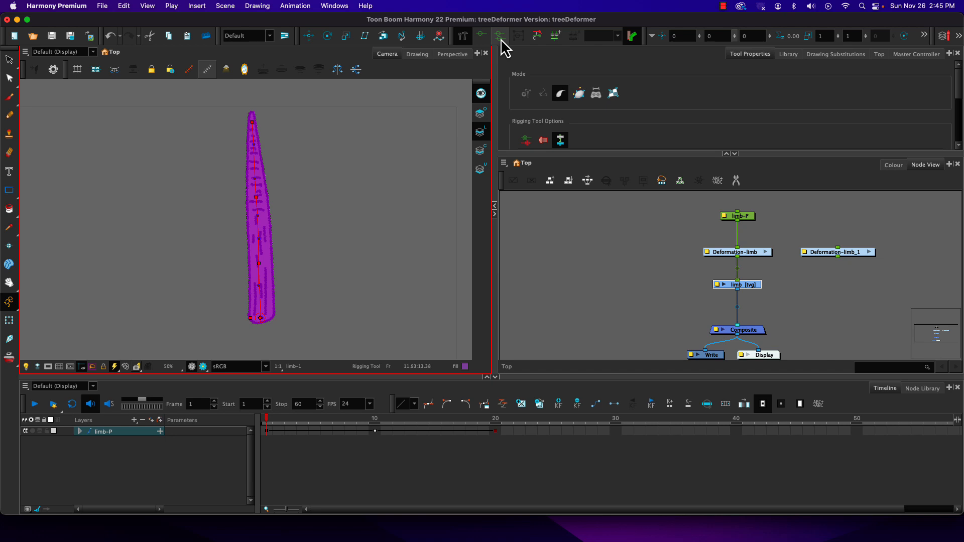
pyautogui.click(207, 75)
pyautogui.click(747, 254)
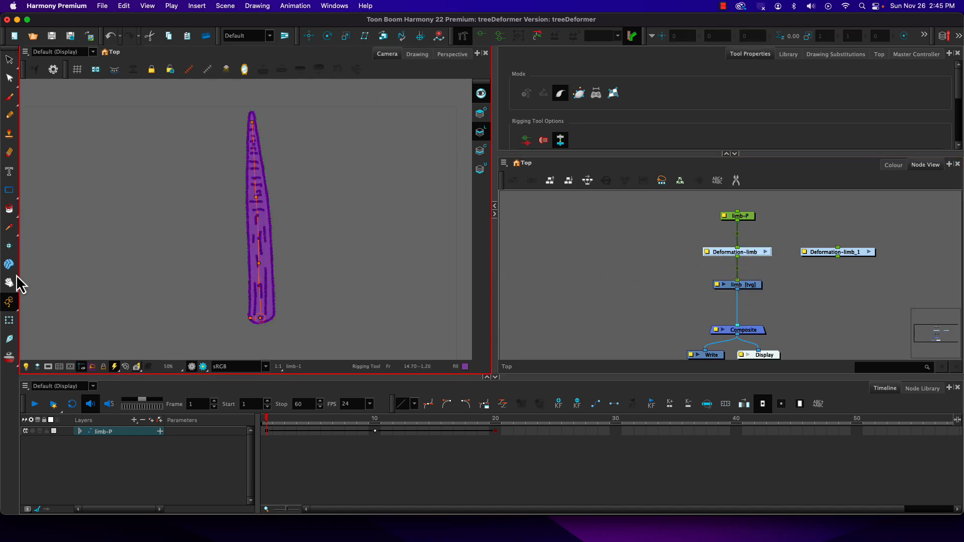
# Switch to the Transform tool and hide the deformation controls with the limb drawing node selected.
pyautogui.click(9, 320)
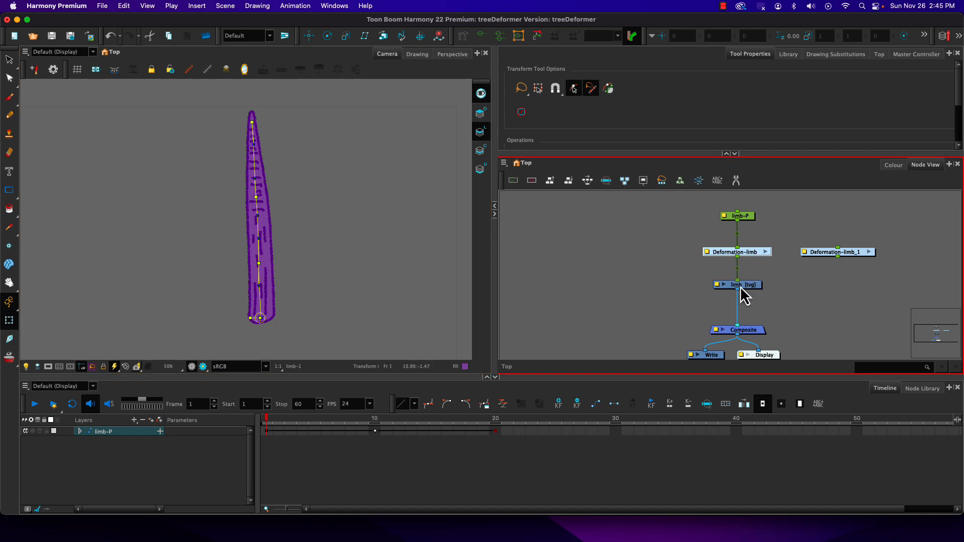
pyautogui.click(696, 298)
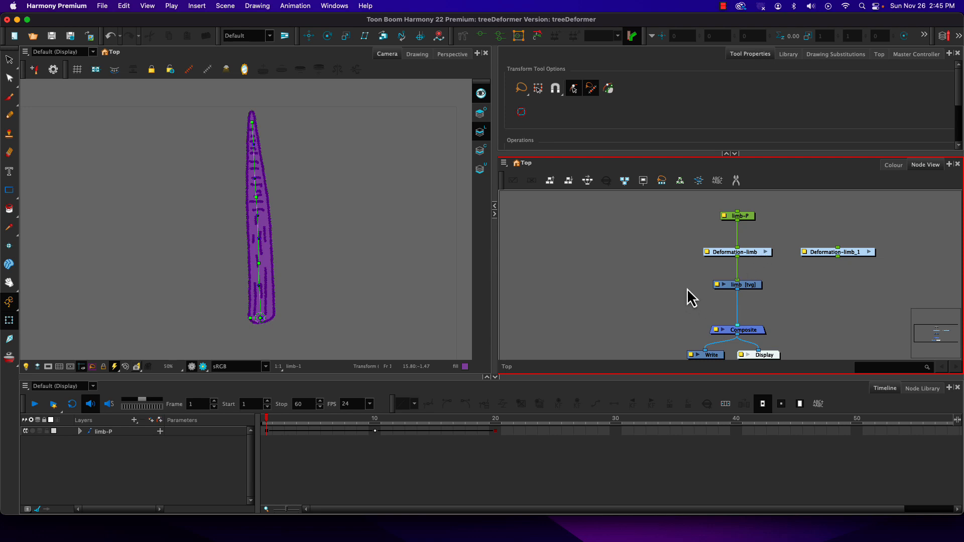
pyautogui.click(742, 287)
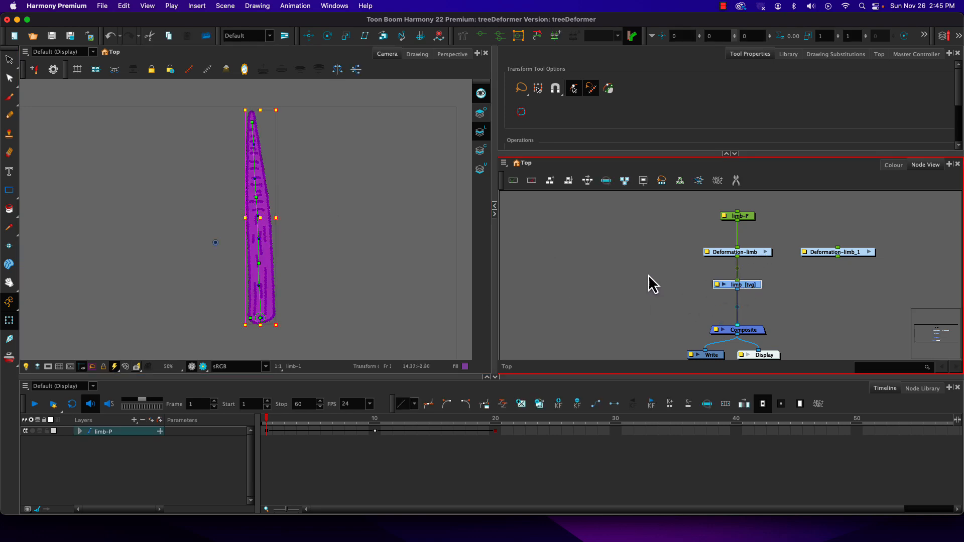
pyautogui.click(207, 72)
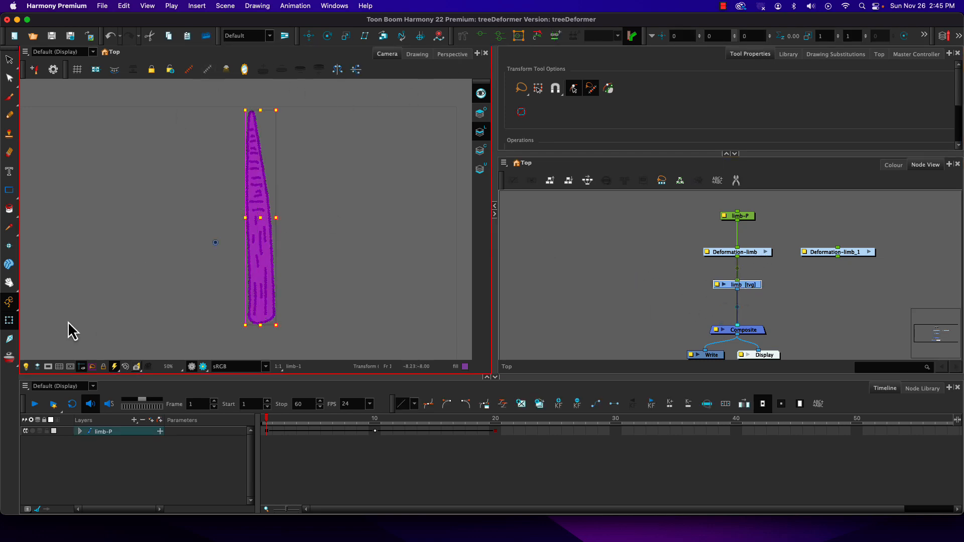
# Select the limb on the canvas, show only its deformation chain's controls, and clear the selection.
pyautogui.click(260, 290)
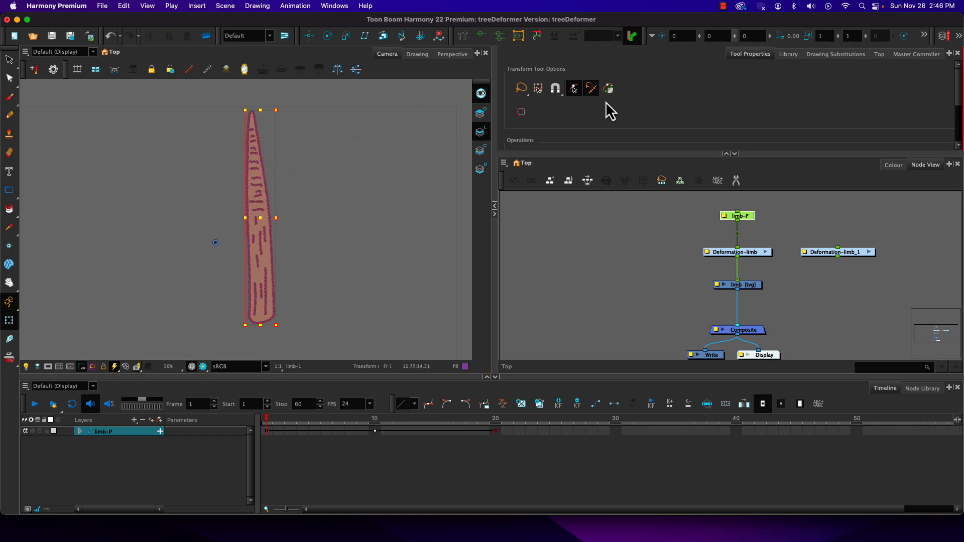
pyautogui.click(481, 37)
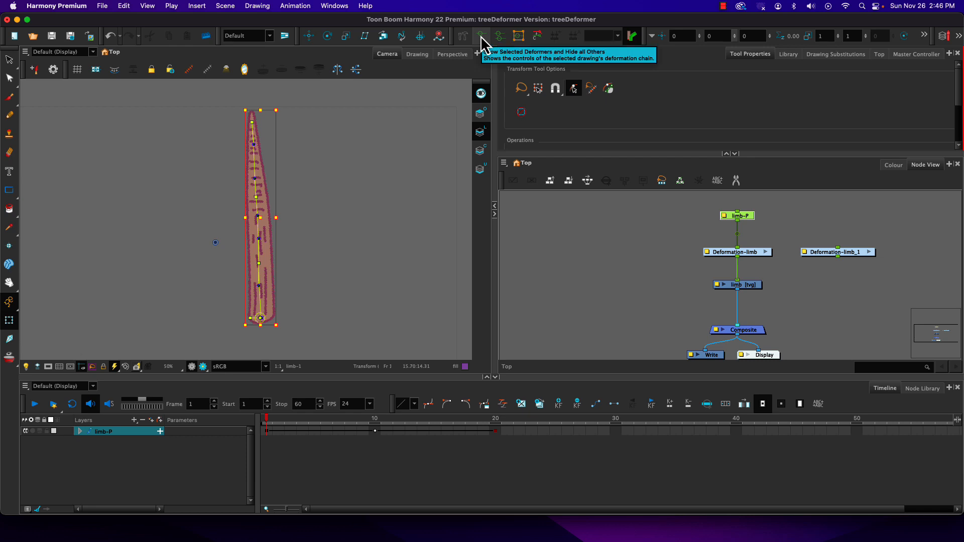
pyautogui.click(211, 130)
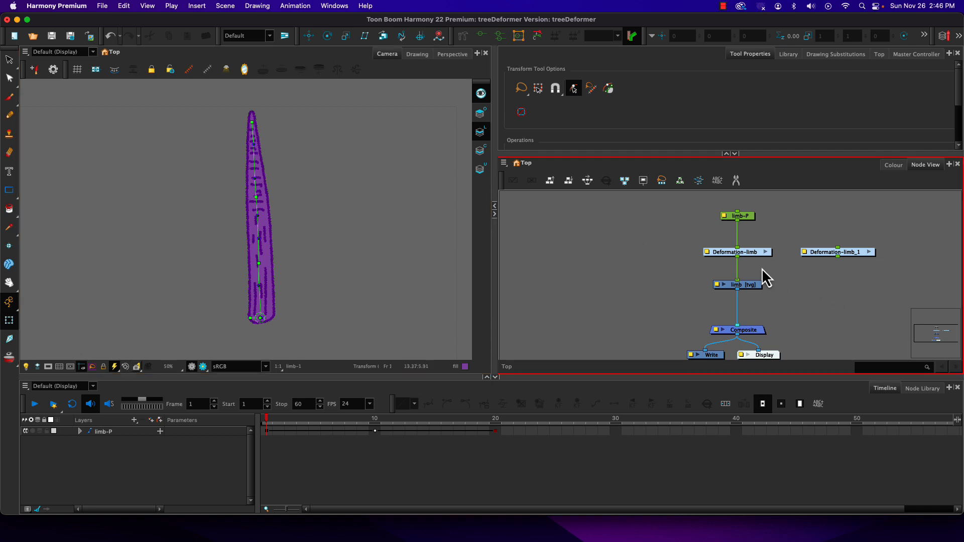
# Detach Deformation-limb from the node chain and delete both the Deformation-limb and Deformation-limb_1 groups.
pyautogui.click(754, 253)
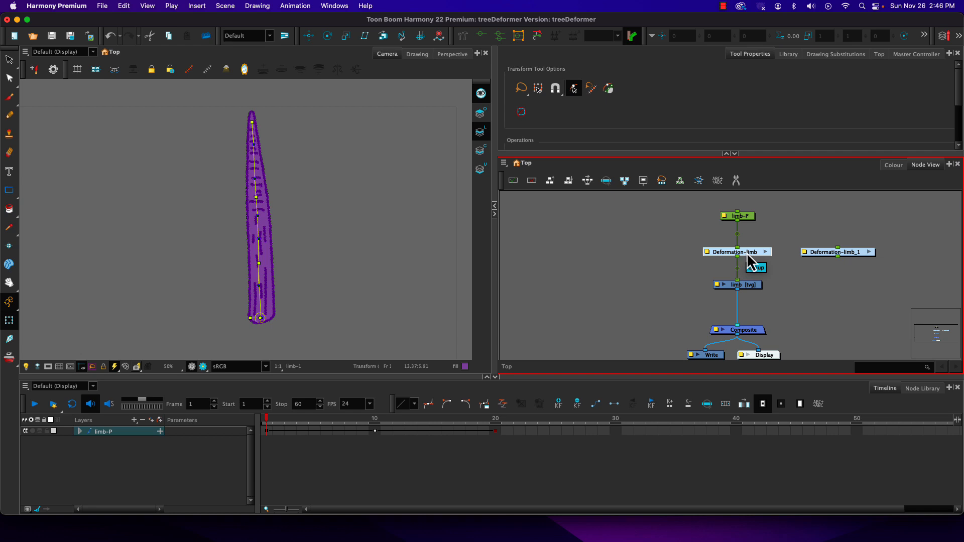
pyautogui.moveTo(748, 261); pyautogui.dragTo(639, 257)
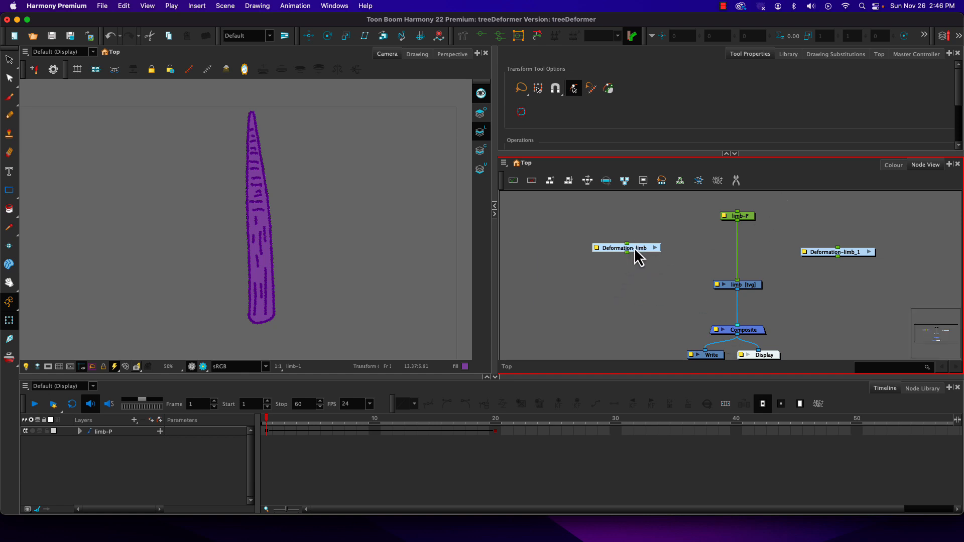
pyautogui.press('Delete')
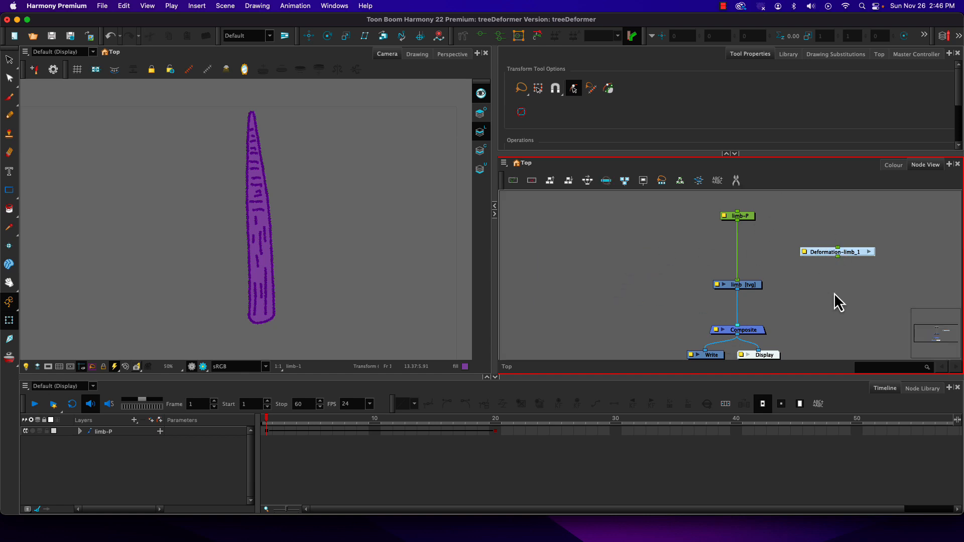
pyautogui.press('Delete')
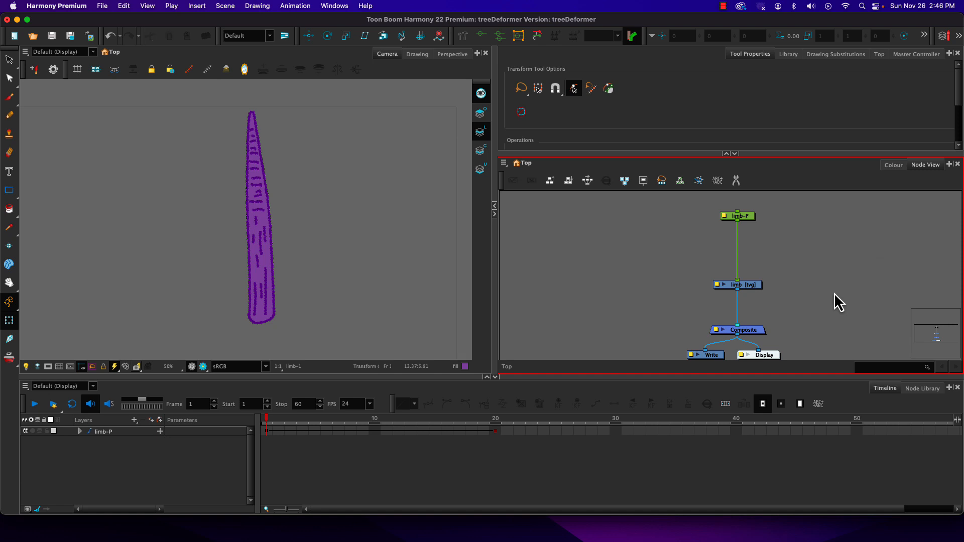